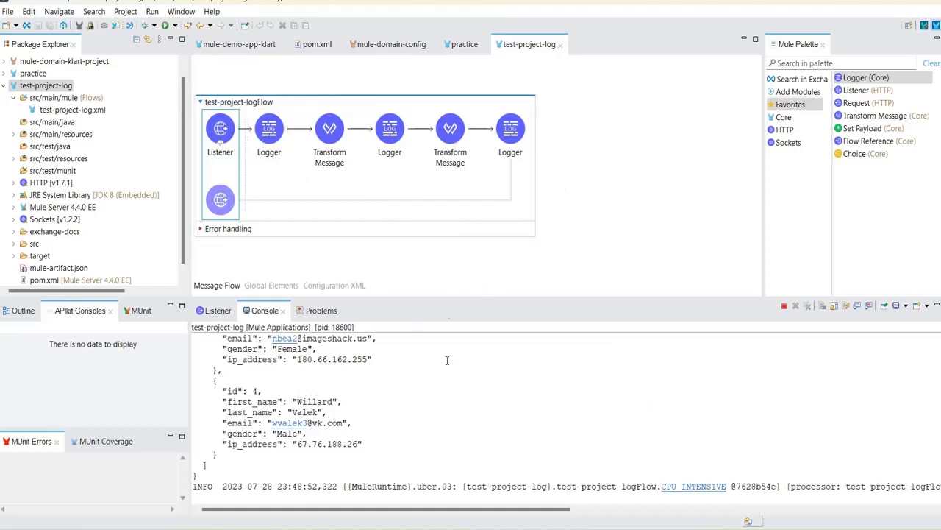
Stop the running test-project-log application and clear its console output
click(785, 308)
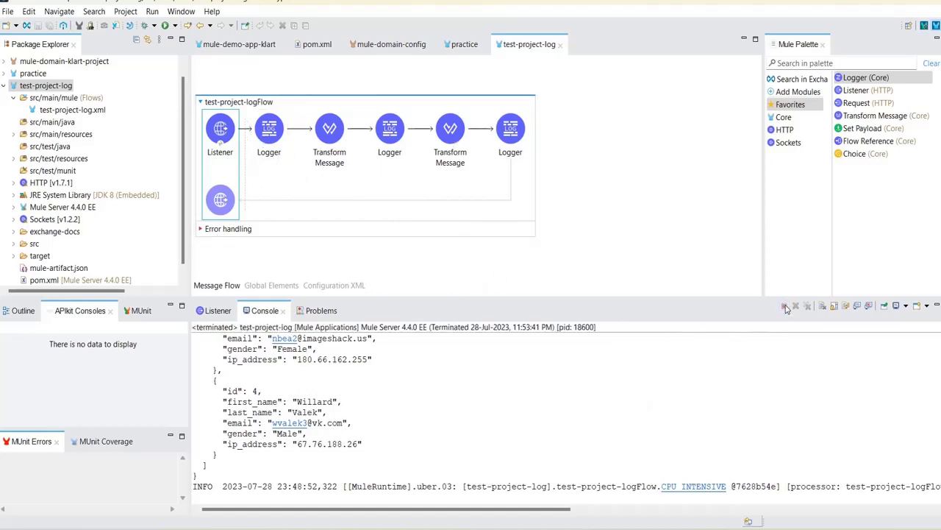
click(824, 309)
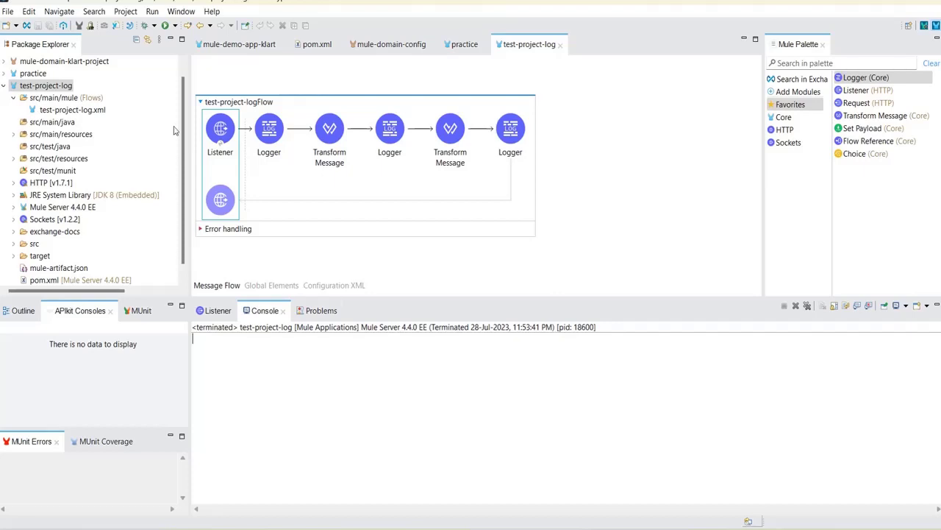
Export test-project-log as a Mule deployable archive named test-project-log, with project sources, modules and dependencies included
right_click(66, 91)
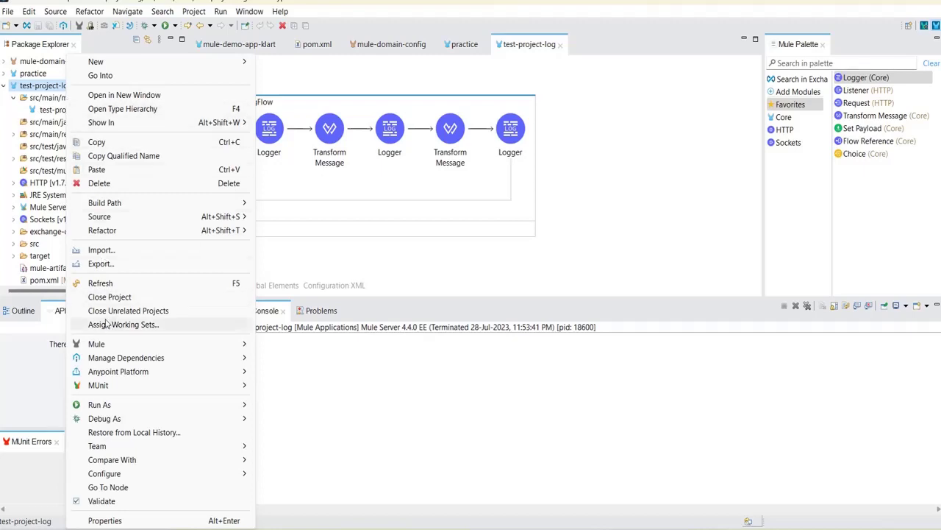
click(122, 263)
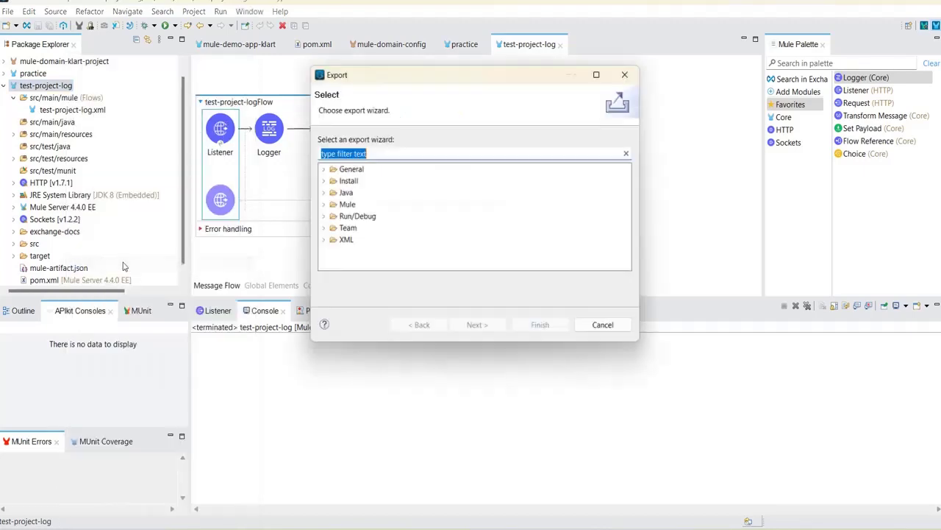
click(319, 204)
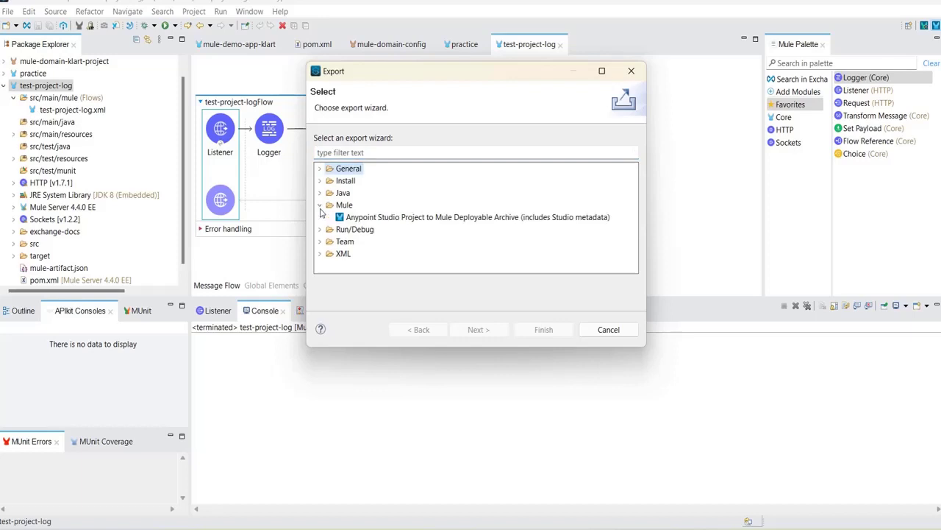
click(363, 219)
click(499, 330)
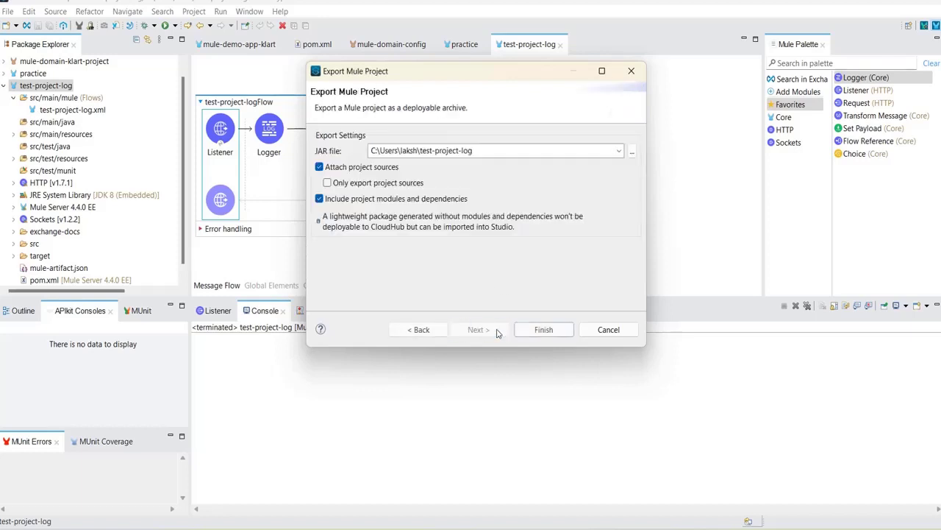
click(559, 333)
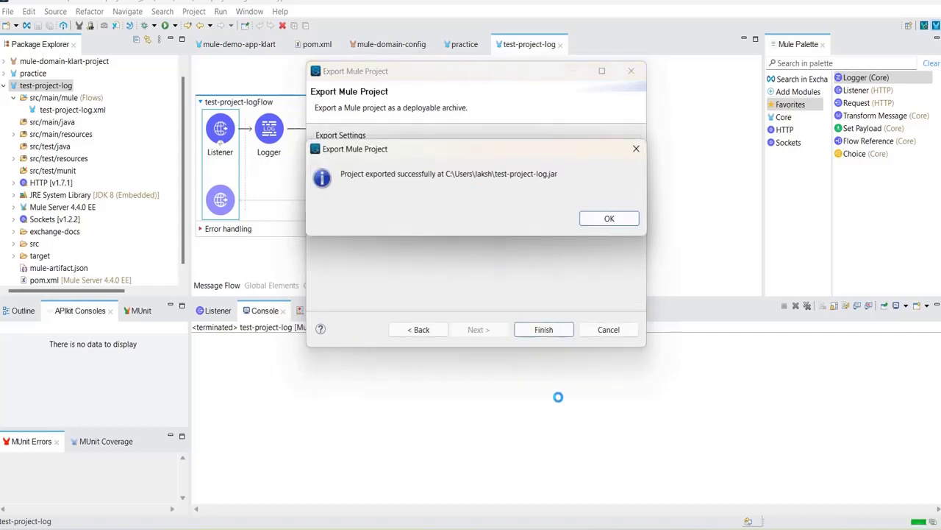
click(609, 218)
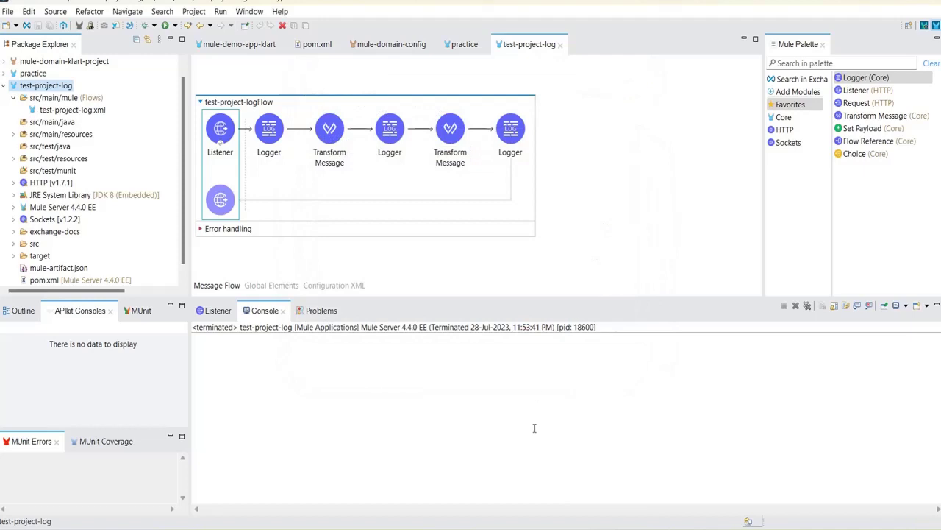
Switch to File Explorer and copy the exported test-project-log JAR from the user's folder under C:\Users
mouse_move(523, 527)
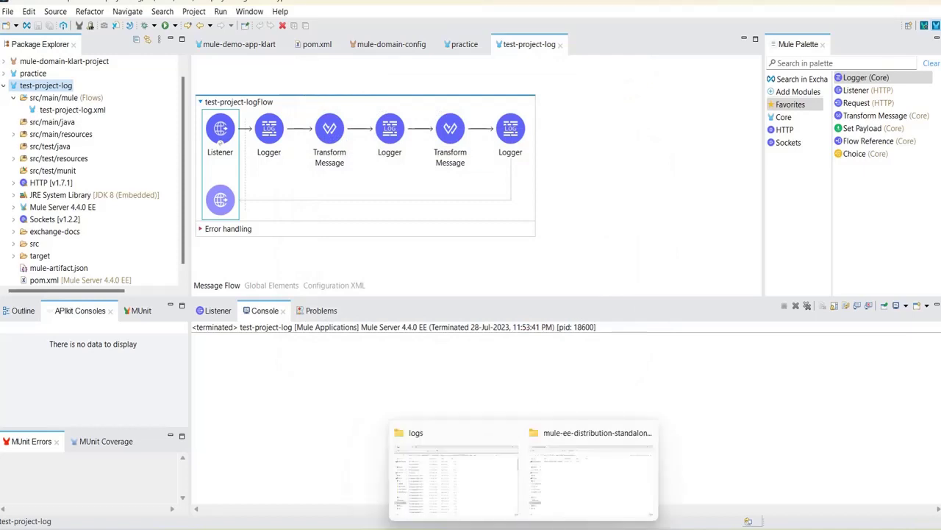
click(449, 436)
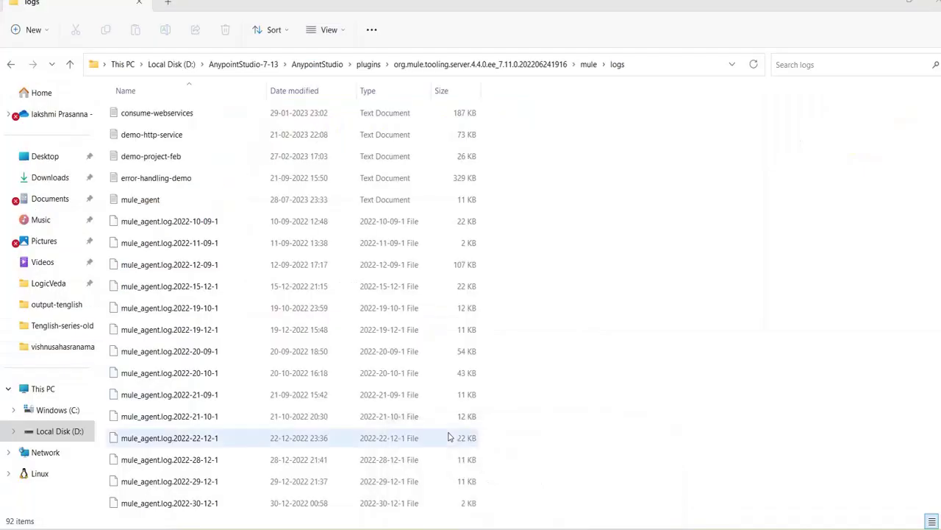
click(170, 64)
click(129, 65)
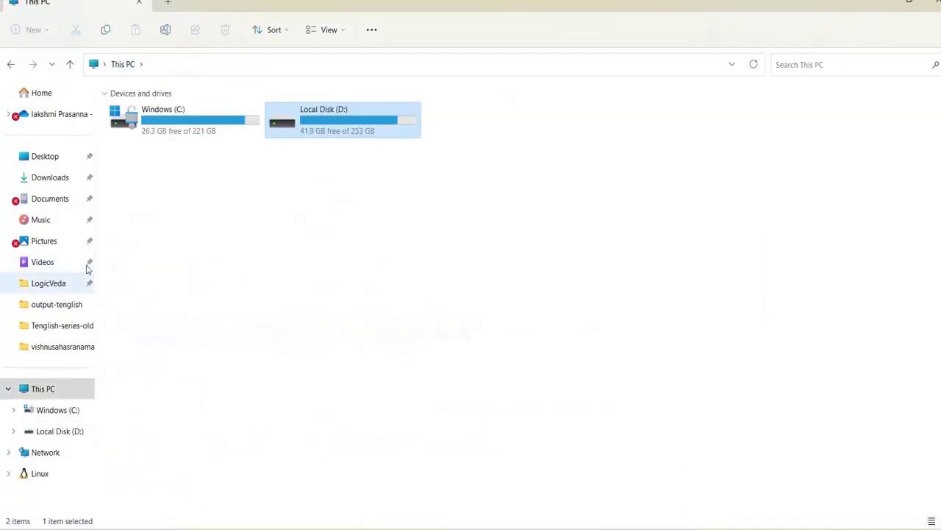
click(170, 116)
double_click(169, 116)
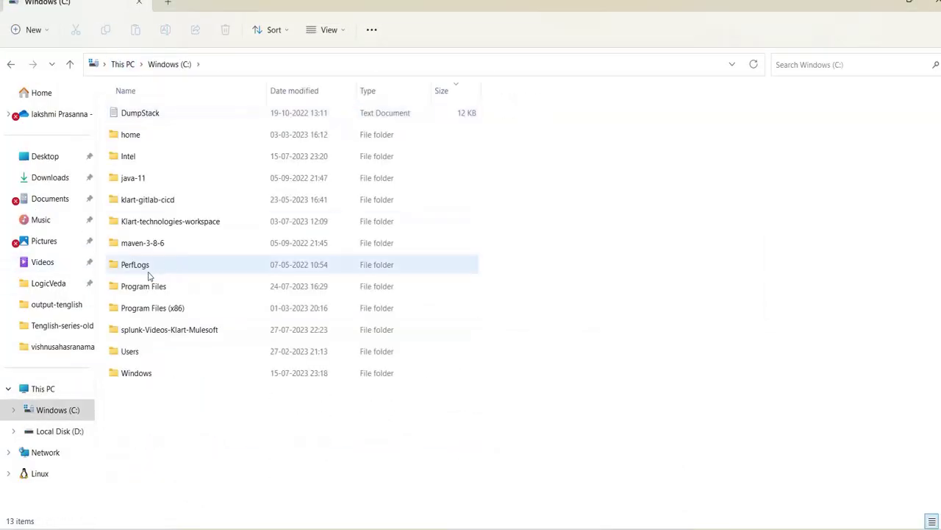
click(132, 352)
double_click(132, 352)
double_click(133, 115)
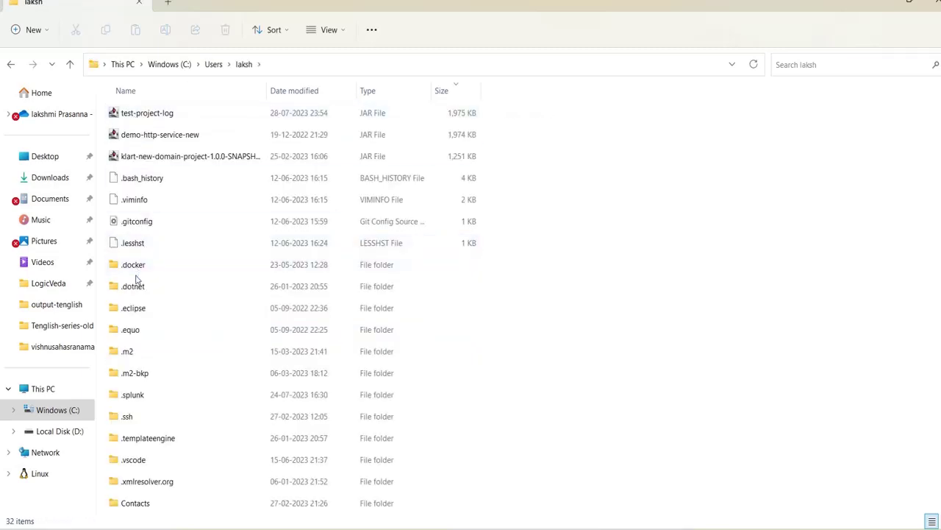
click(168, 115)
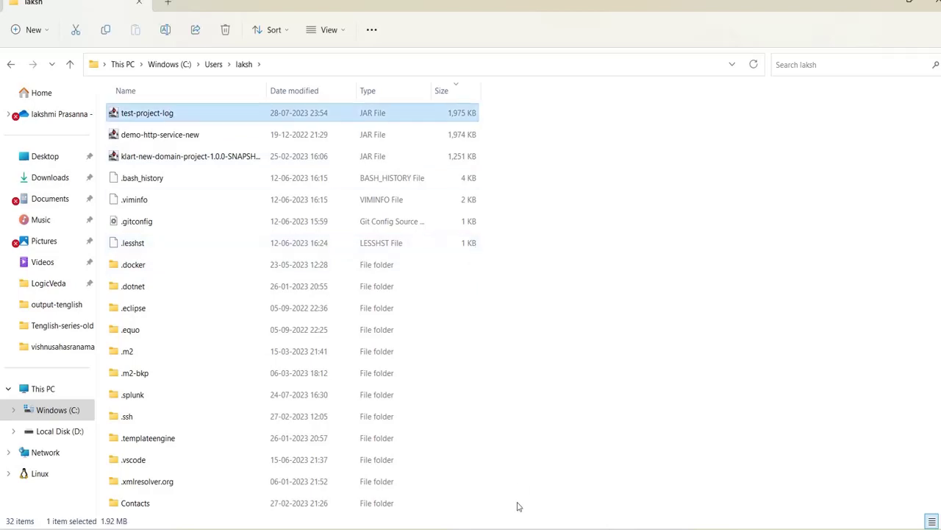
Paste the test-project-log JAR into the apps folder of mule-enterprise-standalone-4.4.0-20230522 and return to that parent folder
mouse_move(525, 519)
click(575, 430)
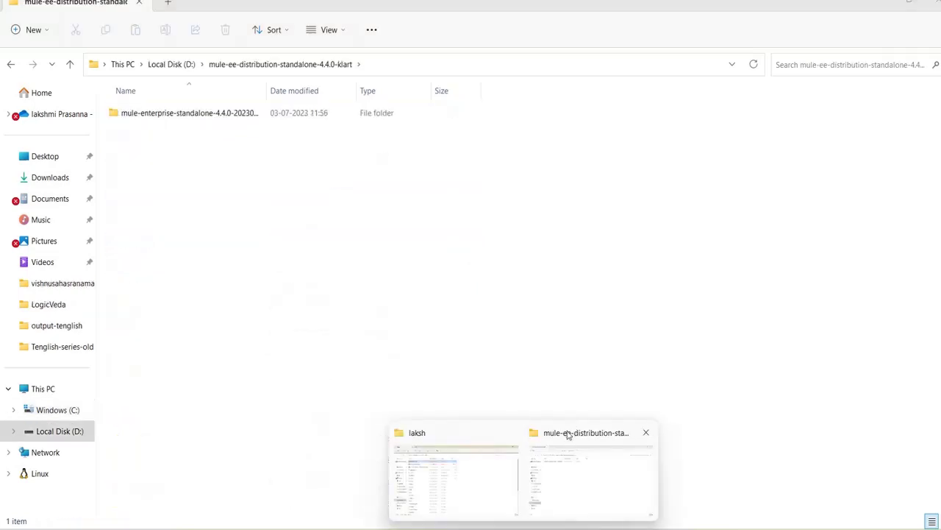
double_click(227, 122)
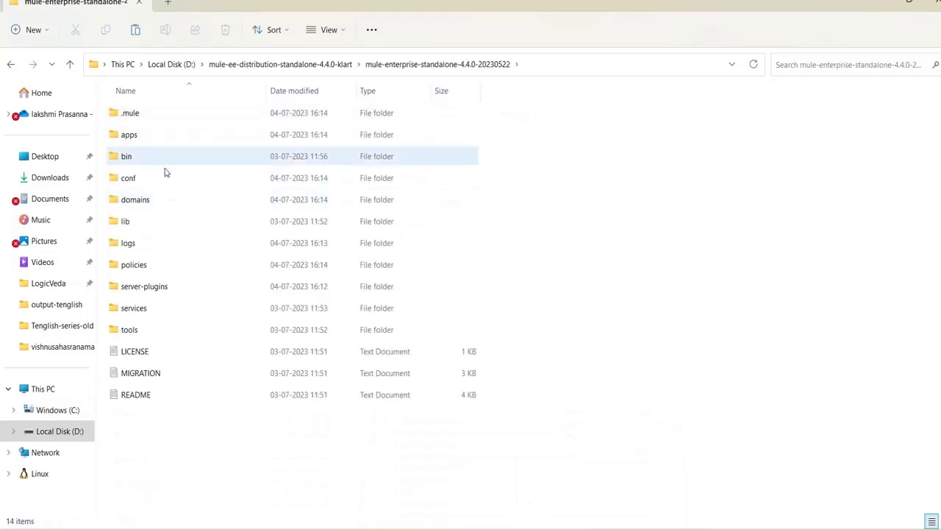
double_click(133, 137)
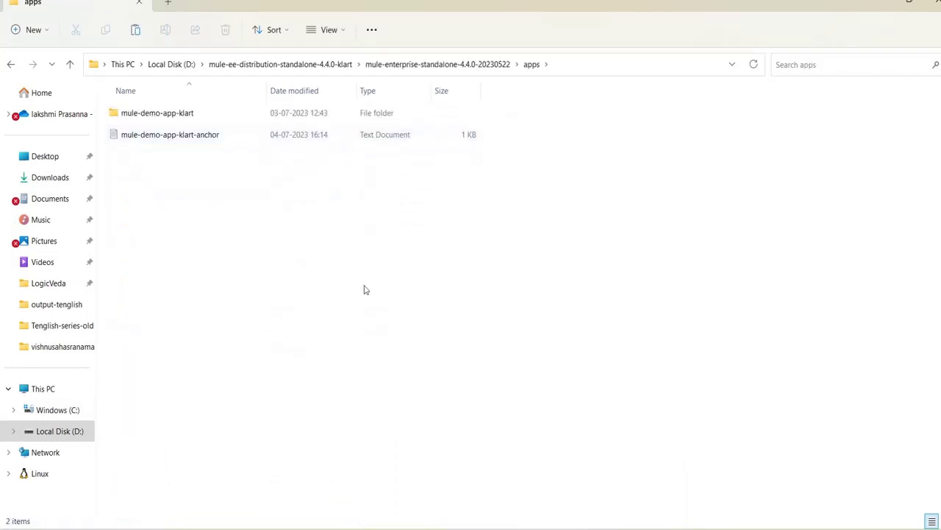
key(ctrl+v)
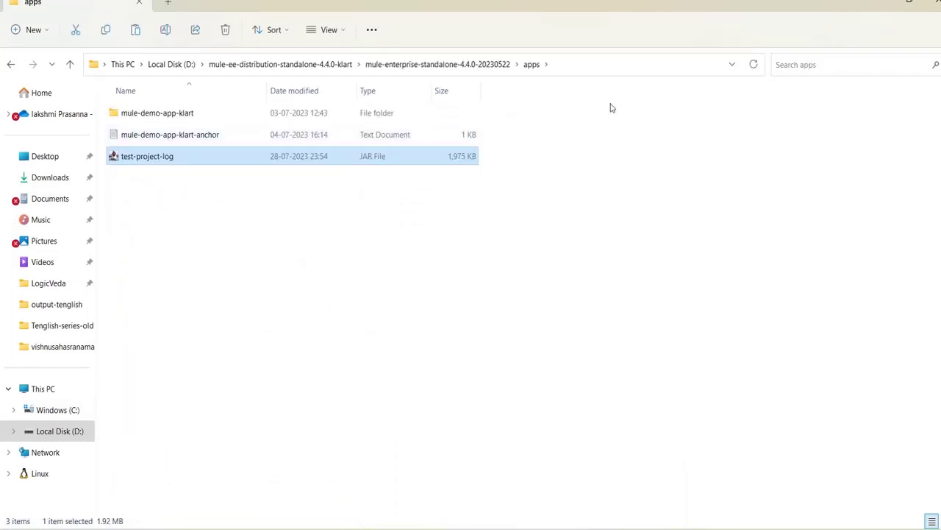
click(387, 65)
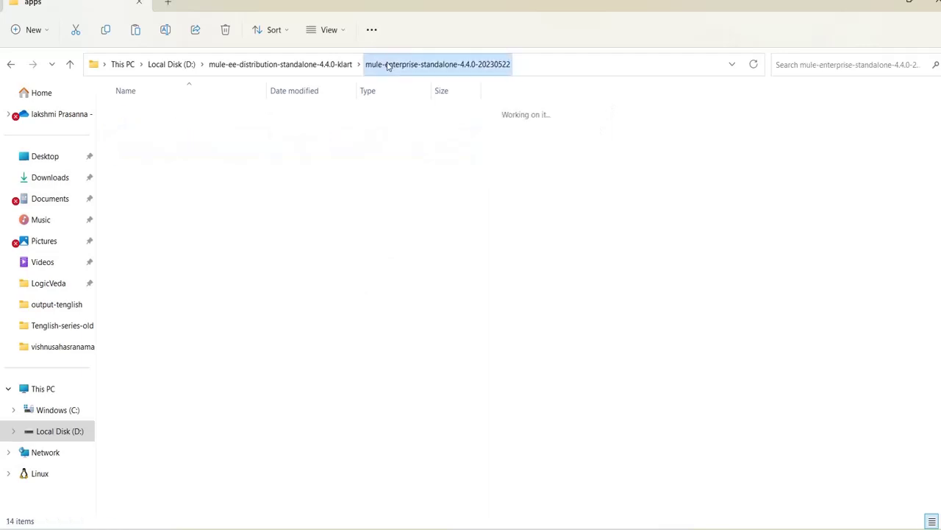
Try to start the runtime with the mule command from a command prompt opened in the mule-enterprise-standalone-4.4.0-20230522 folder
click(548, 65)
text(cmd)
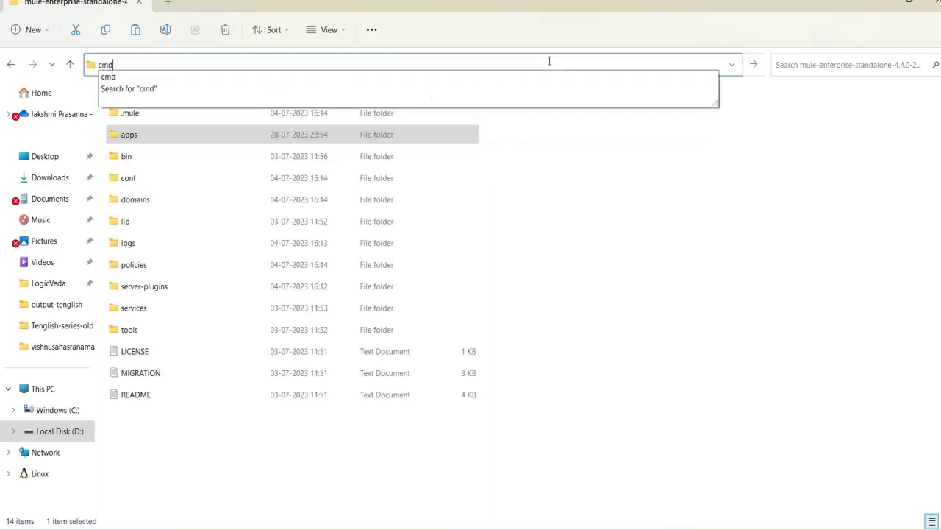
key(Return)
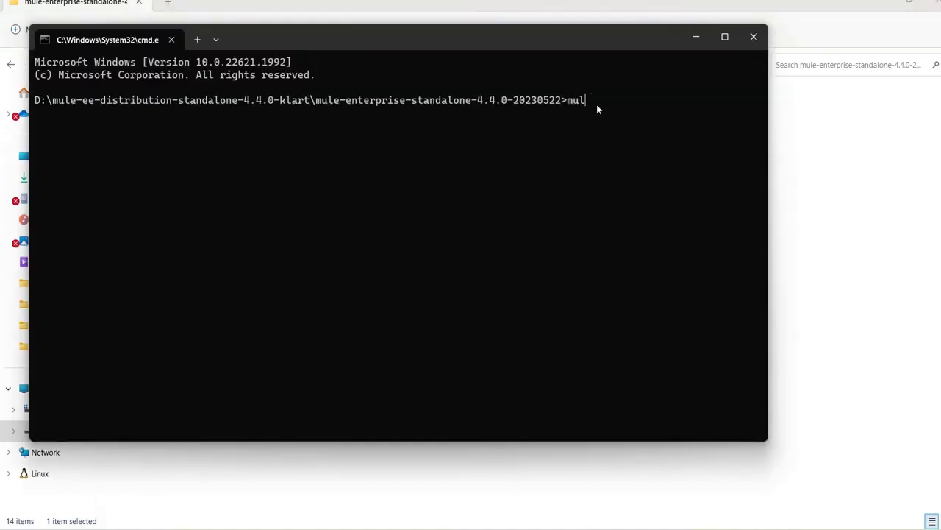
text(mule)
key(Return)
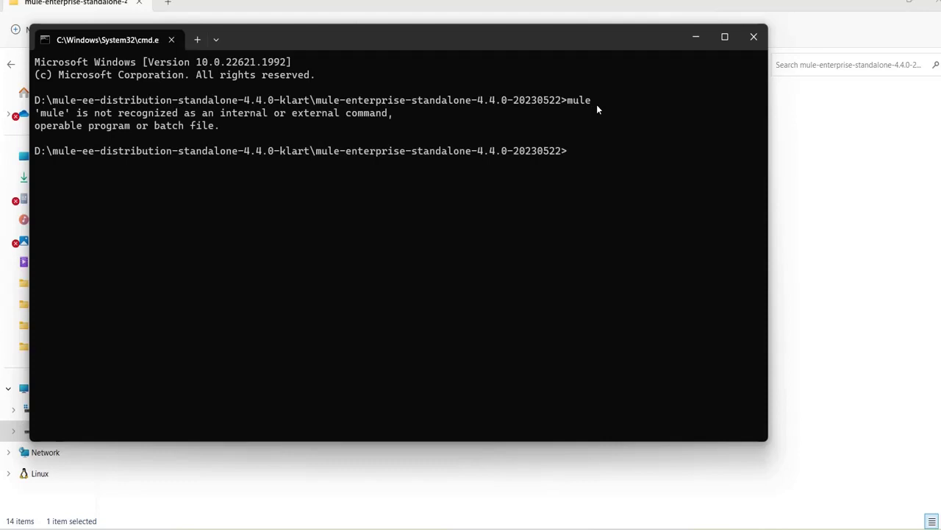
text(mule)
key(BackSpace)
key(BackSpace)
key(BackSpace)
key(BackSpace)
click(703, 35)
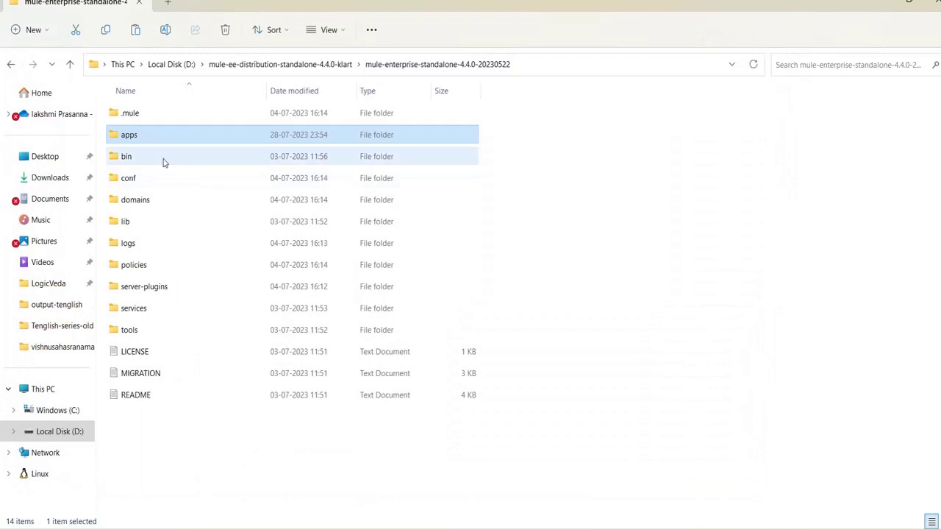
Open a command prompt in the runtime's bin folder and start the Mule server with the mule command
double_click(164, 160)
click(566, 65)
text(cmd)
key(Return)
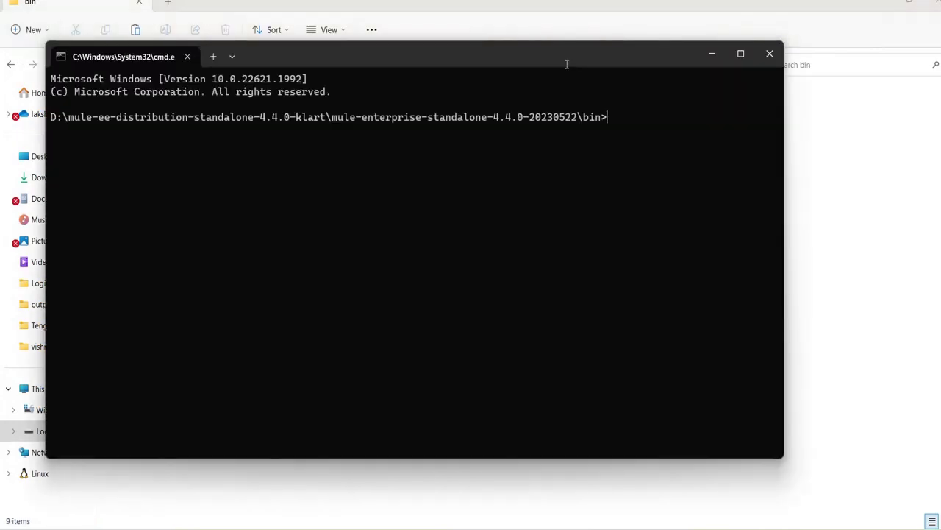
text(mule)
key(Return)
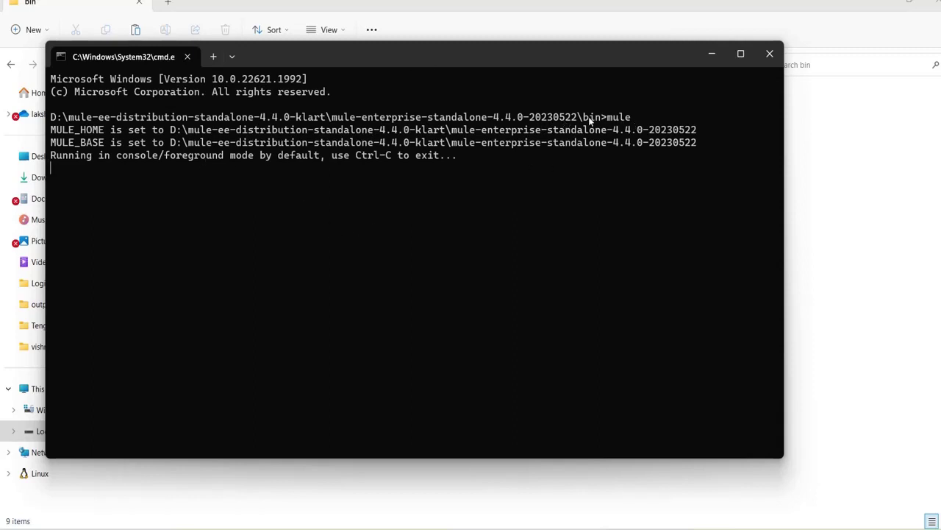
Go back to File Explorer and open the runtime's apps folder to check the deployment files
drag(533, 53, 645, 131)
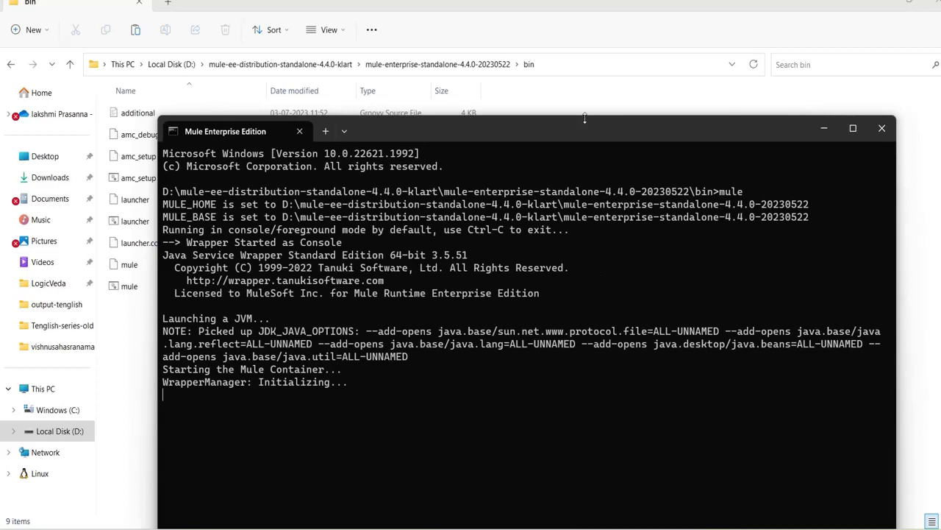
drag(552, 131, 510, 53)
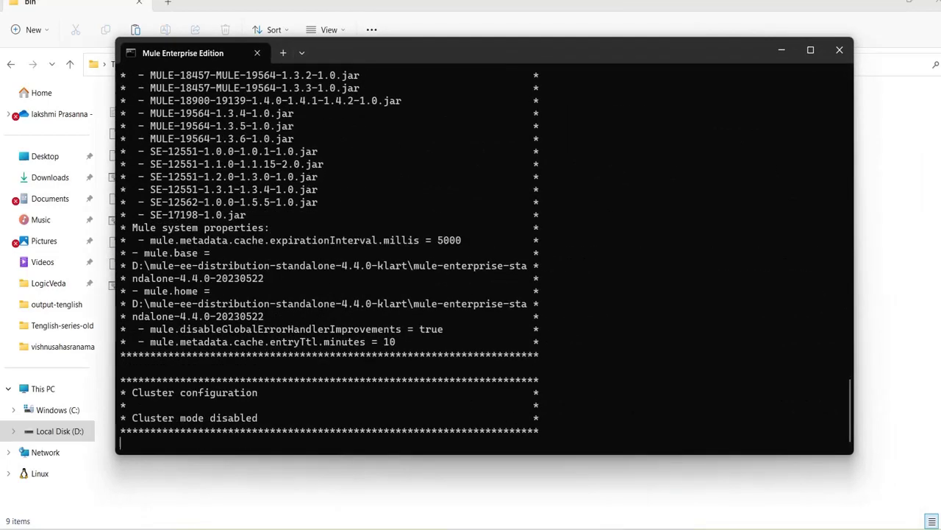
click(546, 439)
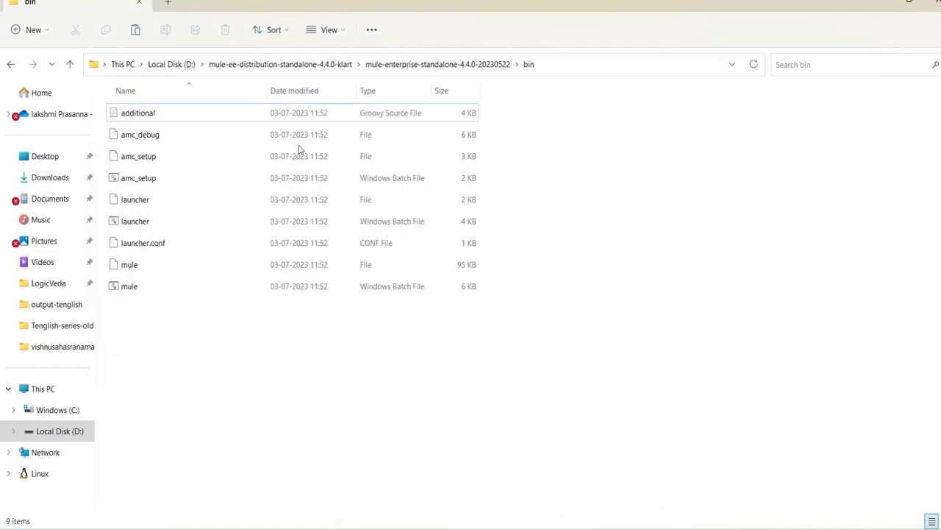
click(416, 73)
click(149, 136)
double_click(149, 136)
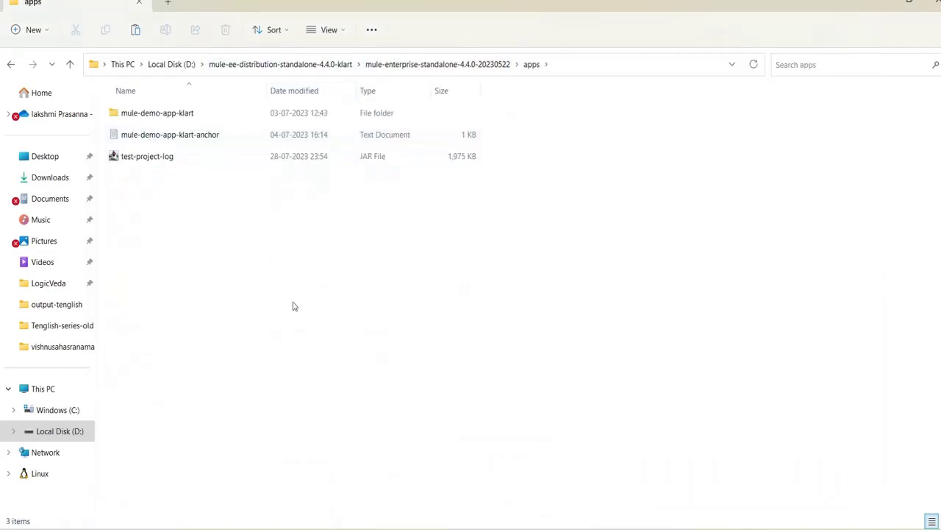
Watch the Mule Enterprise Edition console beside the apps folder while test-project-log deploys, and minimize the console when done
mouse_move(687, 526)
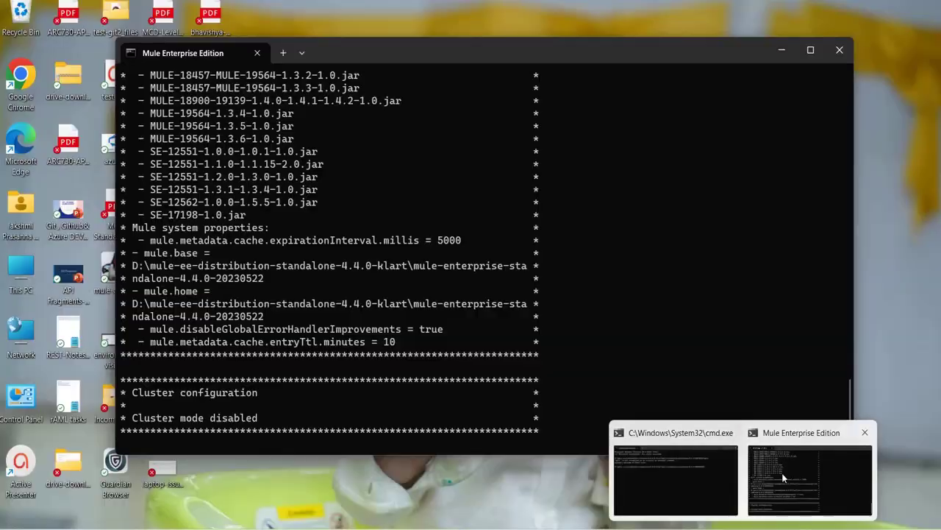
click(782, 476)
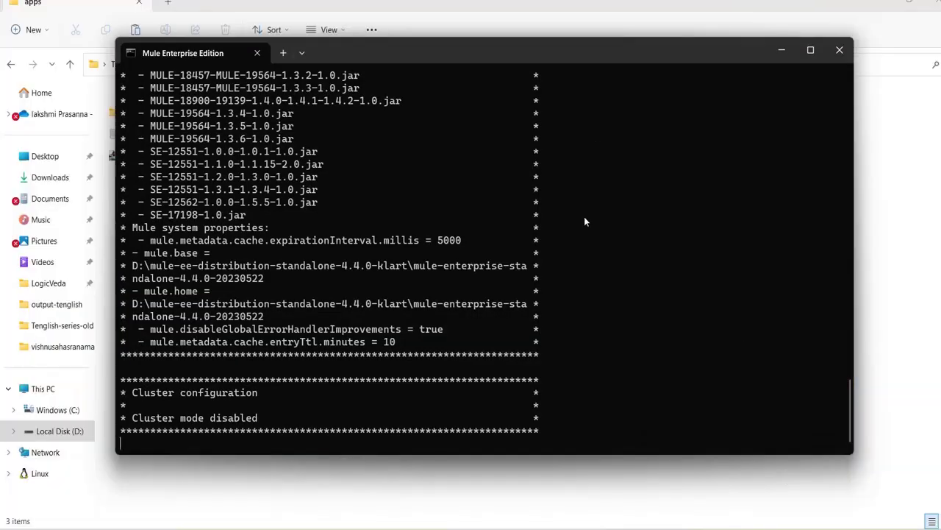
drag(425, 48, 621, 42)
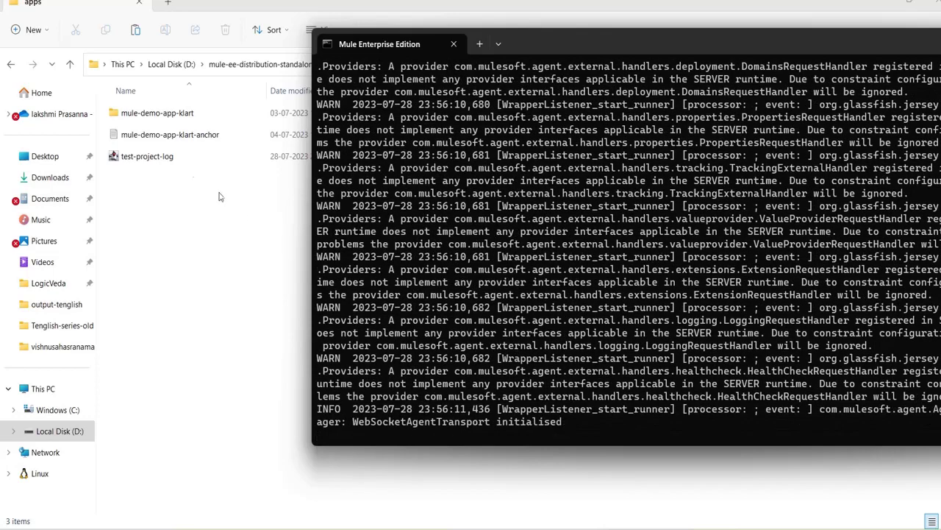
click(124, 156)
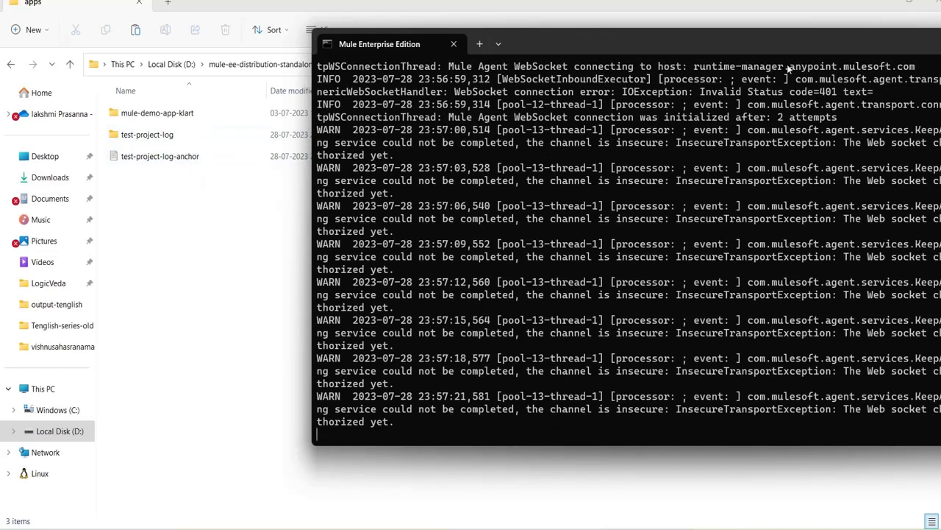
drag(759, 42, 606, 204)
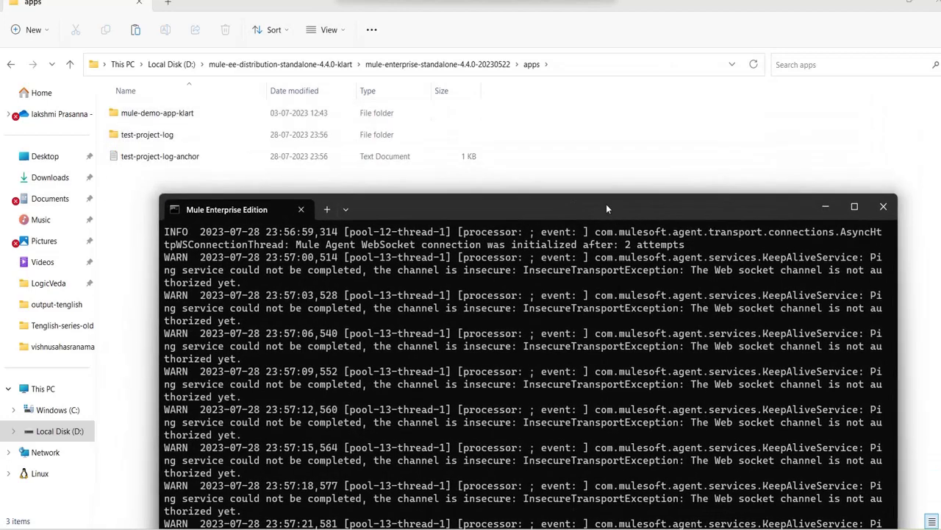
click(826, 206)
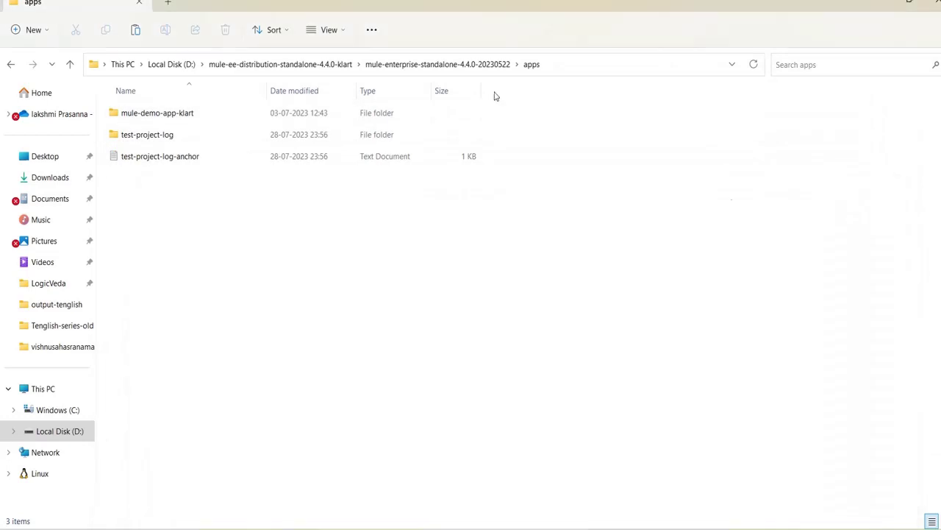
Open the logs folder of mule-enterprise-standalone-4.4.0-20230522 and copy its full path
click(461, 65)
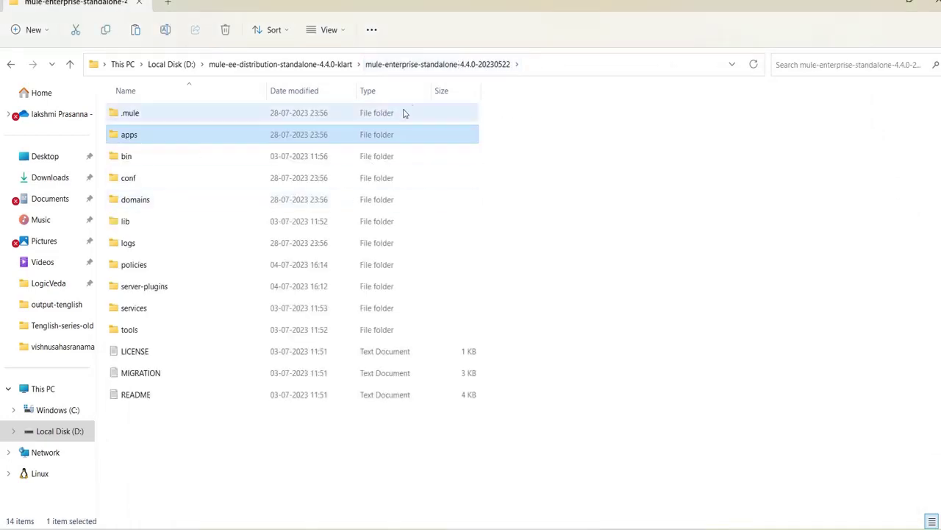
double_click(159, 243)
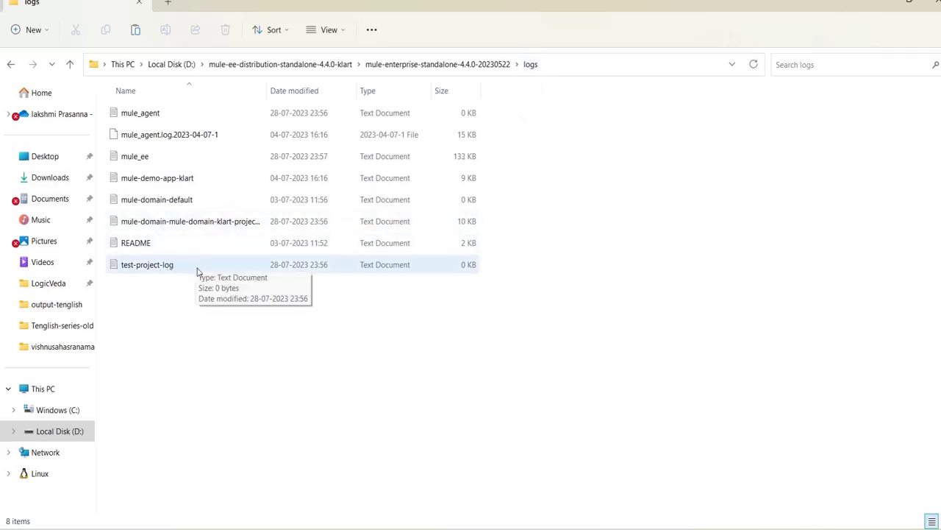
mouse_move(496, 529)
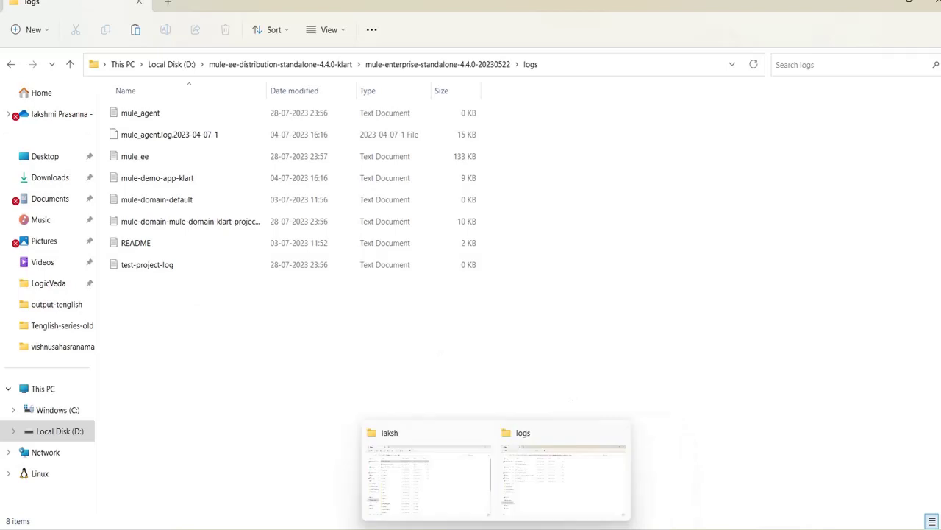
mouse_move(578, 529)
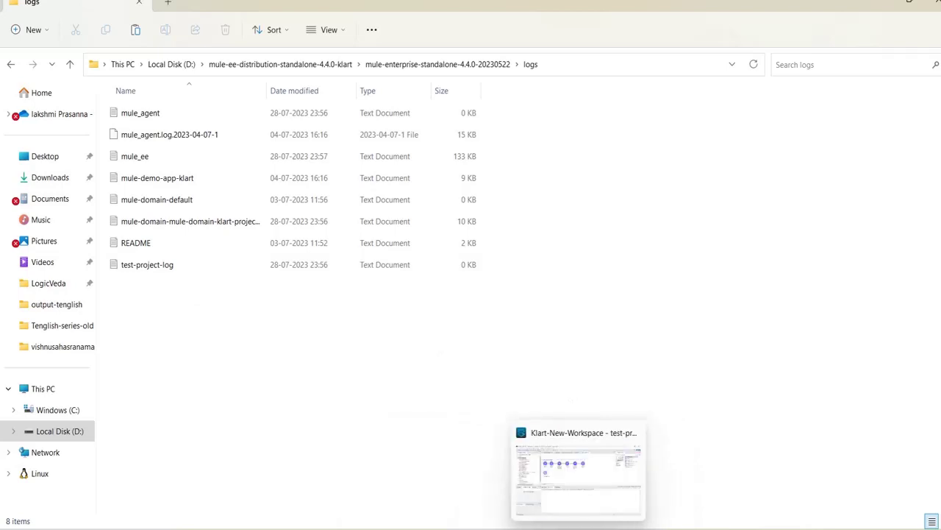
mouse_move(561, 456)
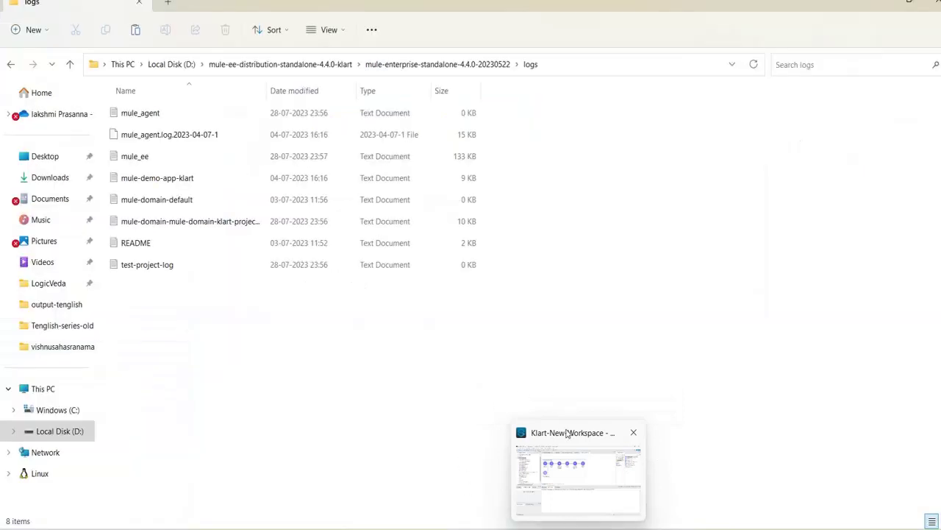
mouse_move(565, 436)
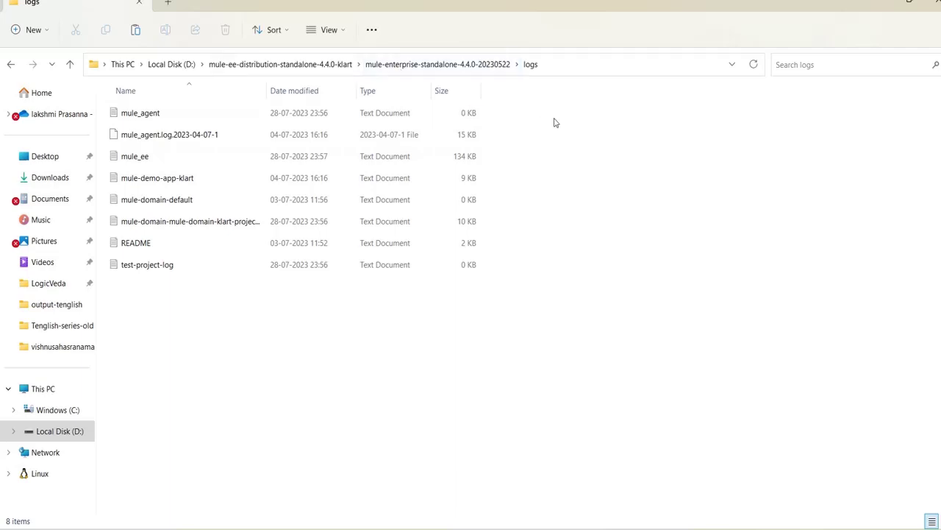
click(577, 66)
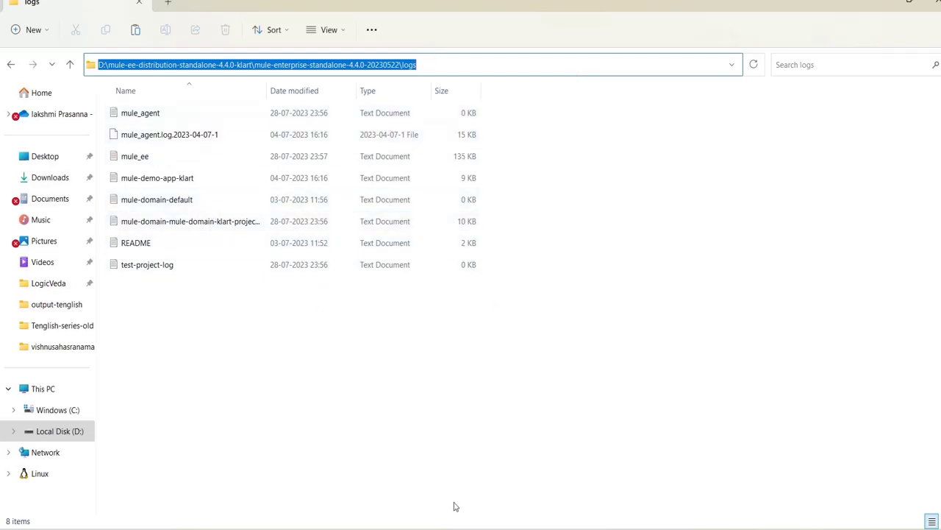
Switch to Splunk in the browser and start a new local file and directory data input
key(alt+Tab)
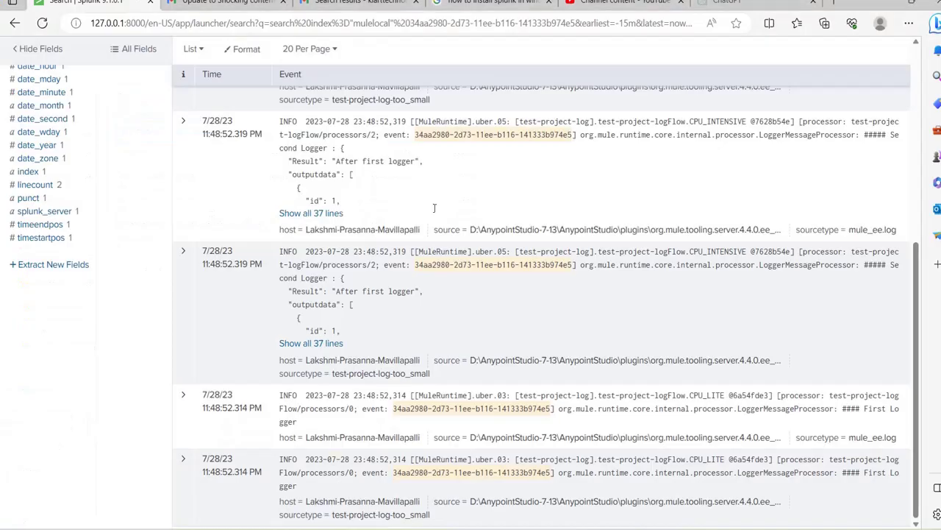
click(12, 25)
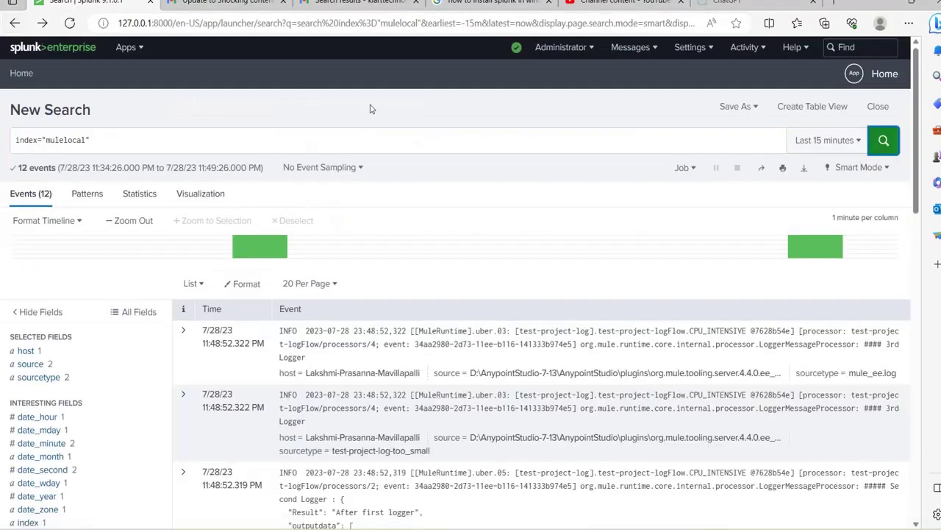
click(703, 58)
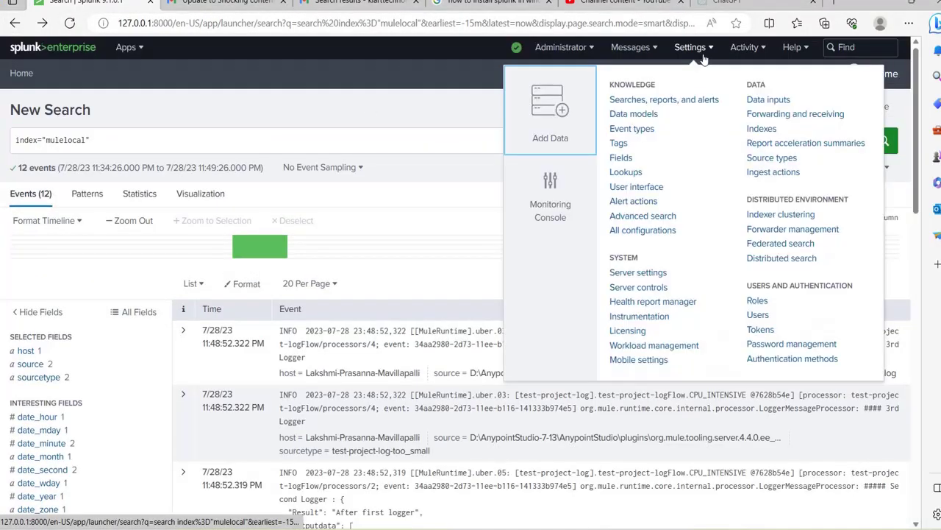
click(769, 99)
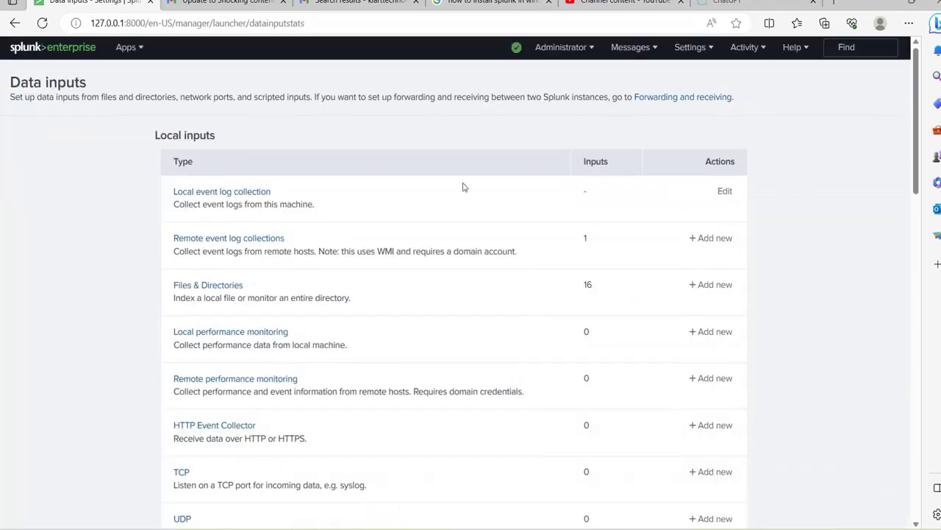
click(207, 288)
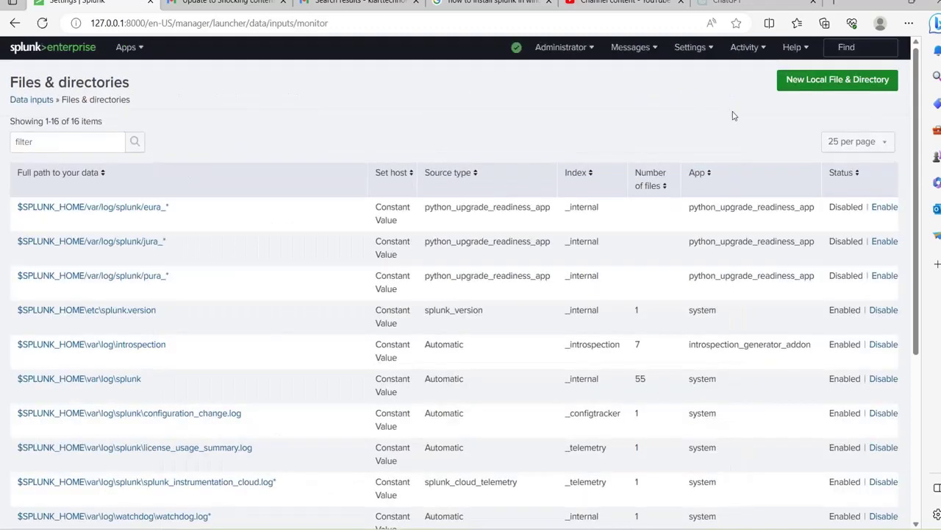
click(846, 79)
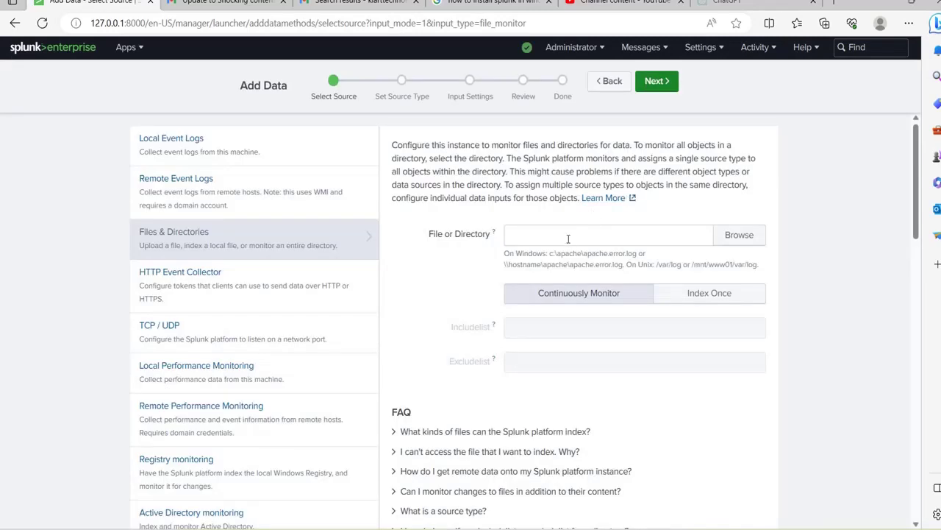
Set the copied logs folder path as the monitored directory and choose Search & Reporting (search) as the app context
key(ctrl+v)
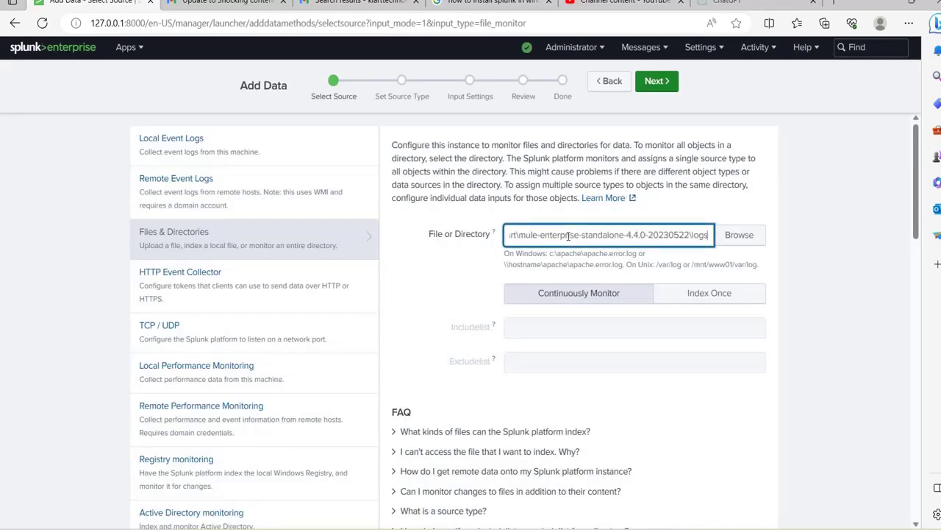
click(733, 241)
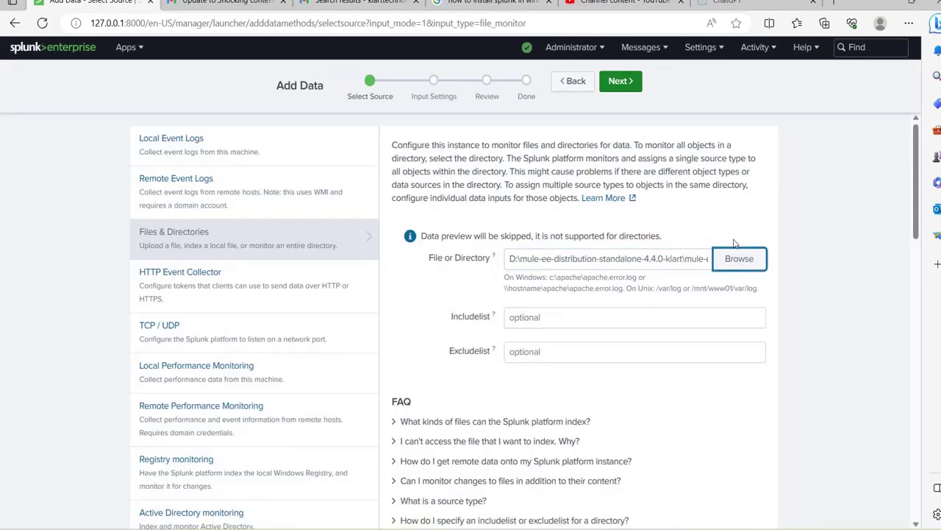
click(623, 82)
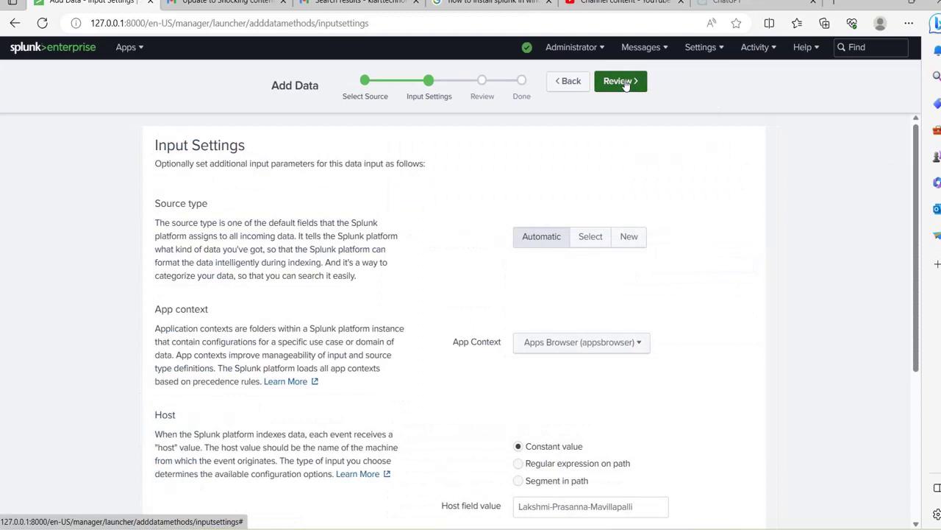
click(638, 345)
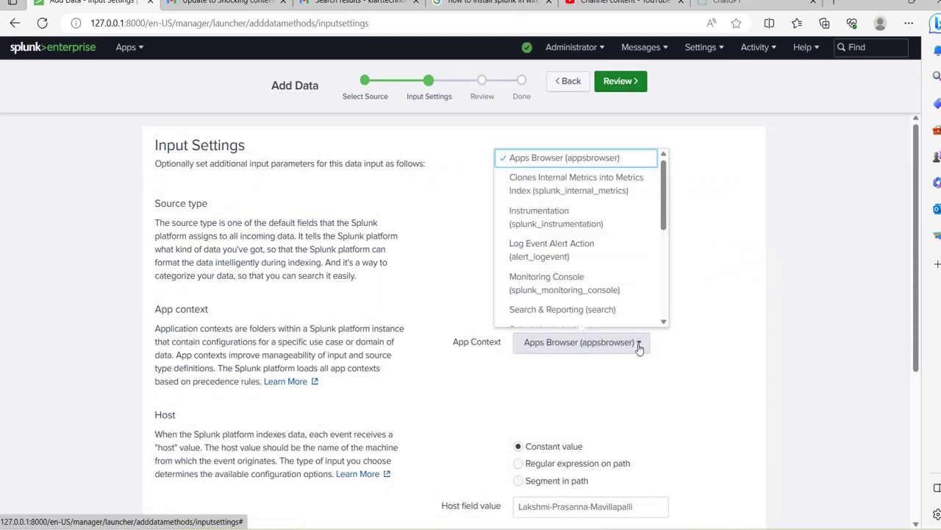
click(590, 317)
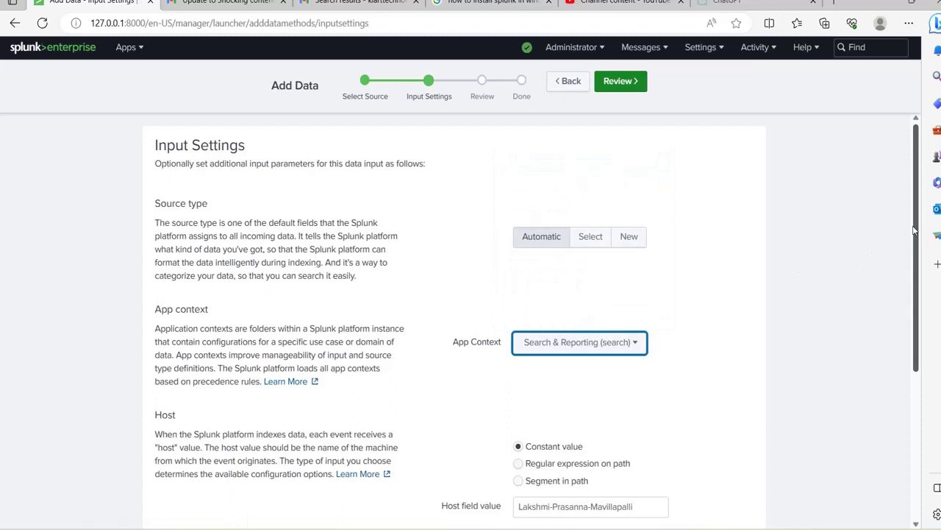
Create a new index named mule-onprem for the data input, keeping the other index settings at their defaults
scroll(909, 236, down, 3)
scroll(454, 316, down, 2)
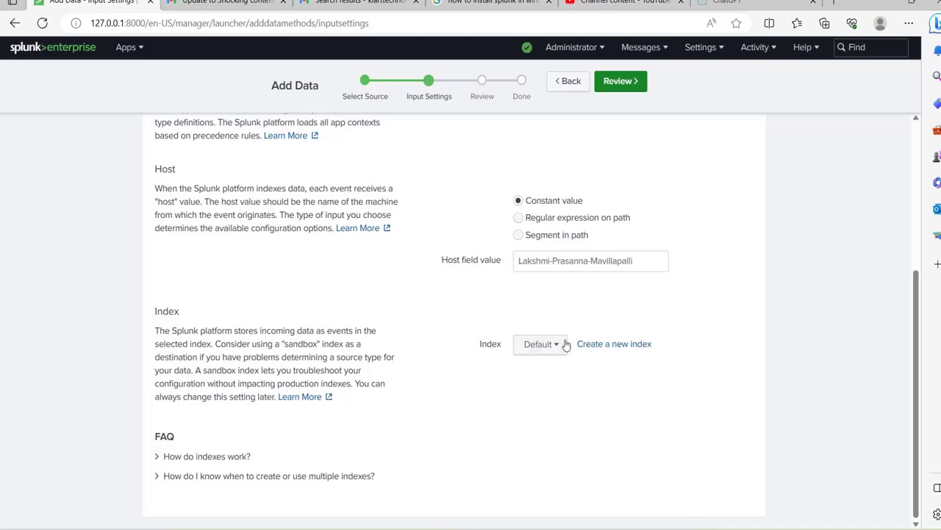
click(541, 344)
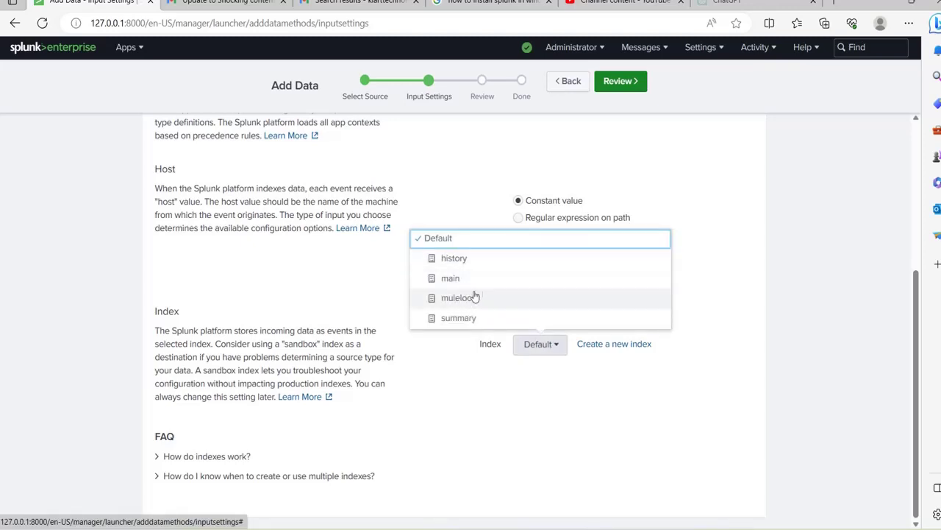
click(553, 410)
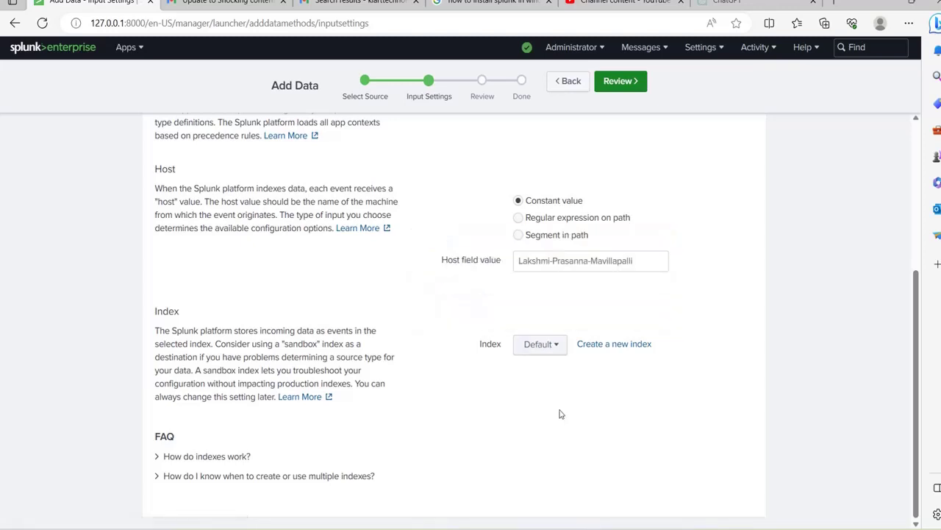
click(606, 344)
click(475, 148)
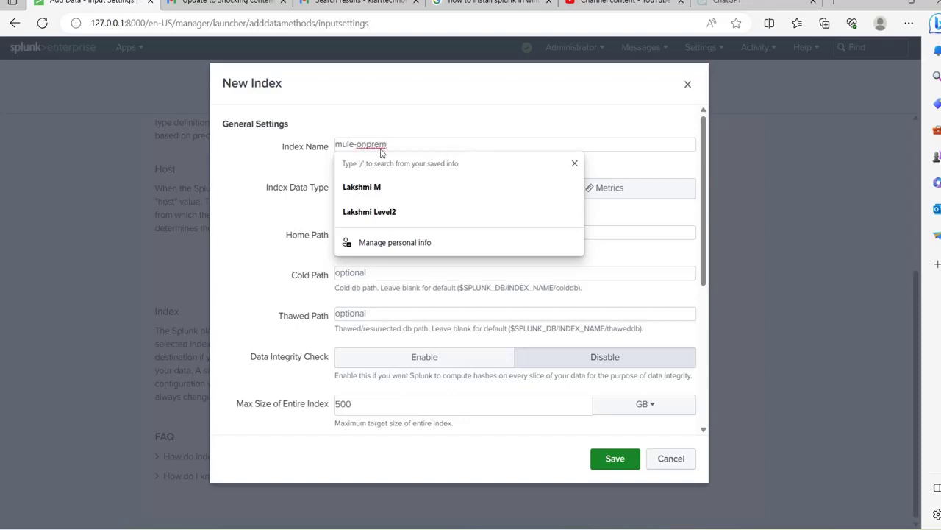
click(628, 461)
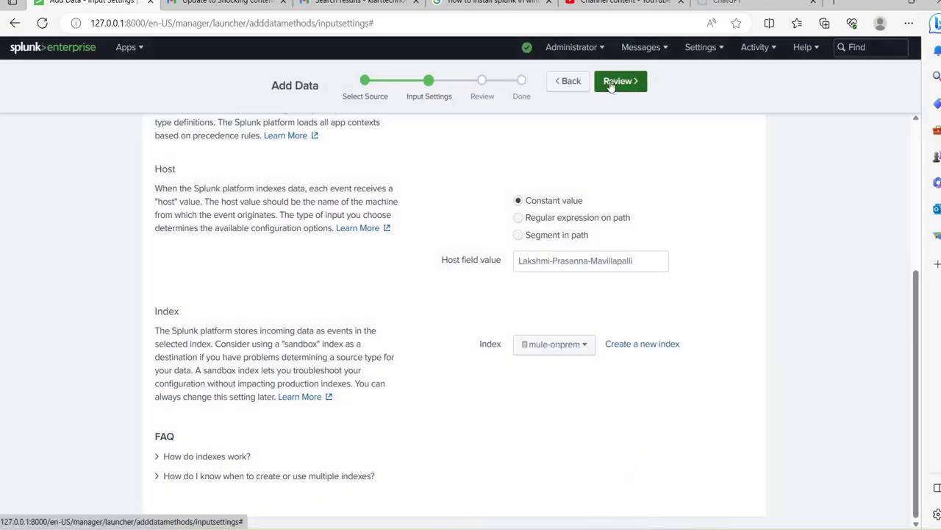
Review and submit the file input, and start searching its data
click(613, 85)
click(629, 87)
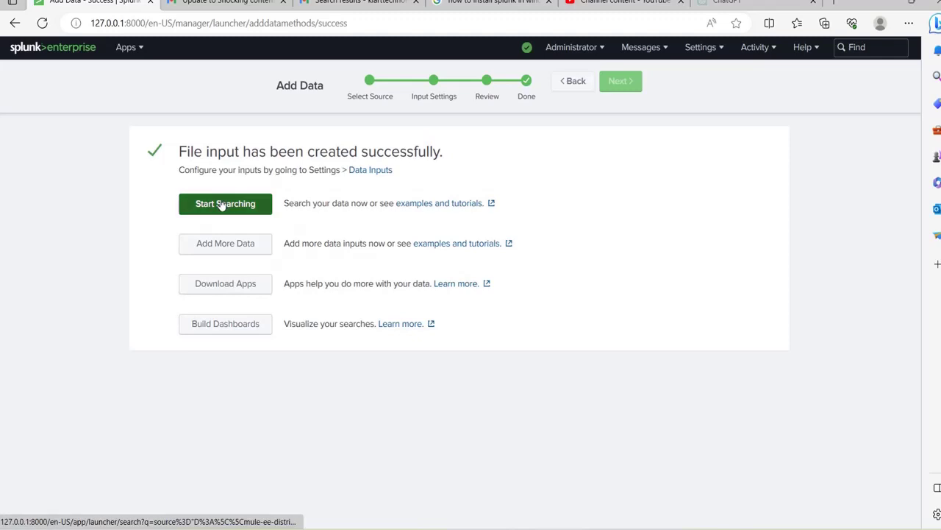
click(220, 205)
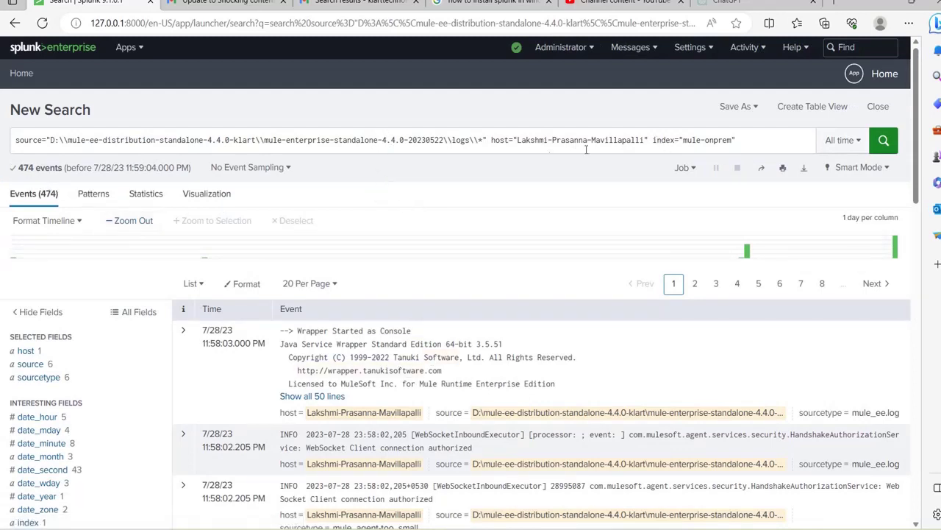
Reduce the search query to index="mule-onprem" and run it
drag(651, 139, 6, 136)
key(BackSpace)
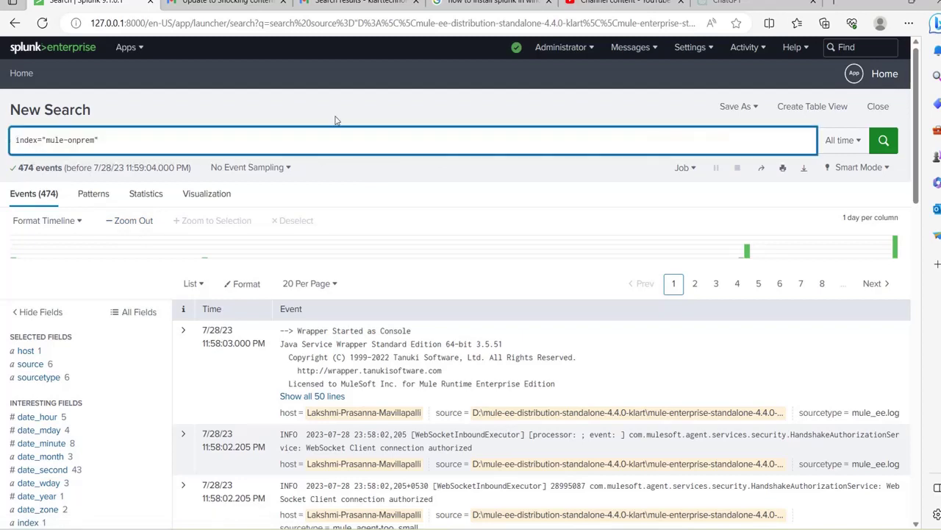
click(881, 151)
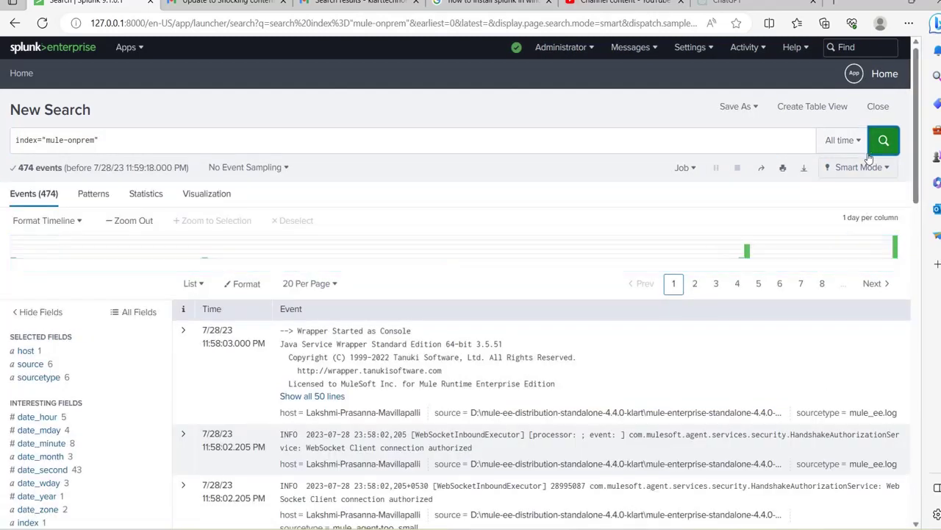
Limit the mule-onprem search to the last 15 minutes and look through the listed events
click(843, 139)
click(744, 212)
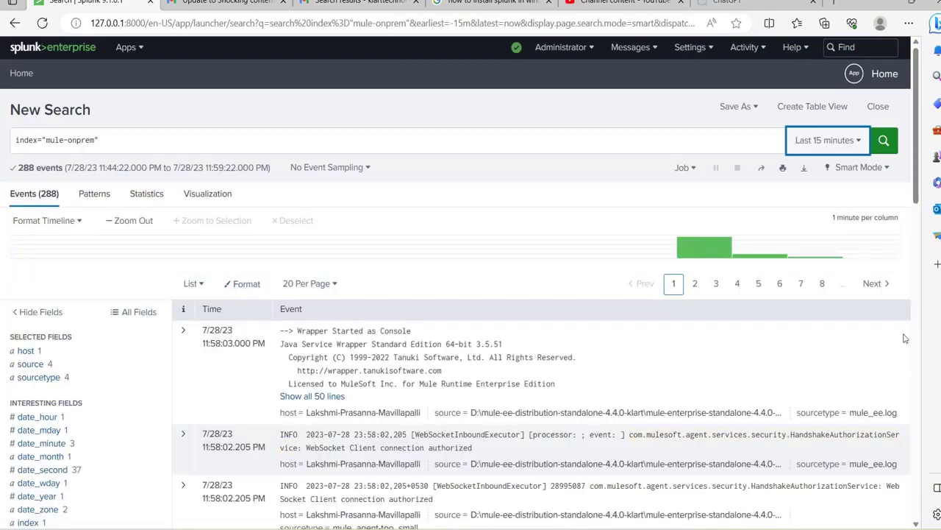
scroll(915, 197, down, 2)
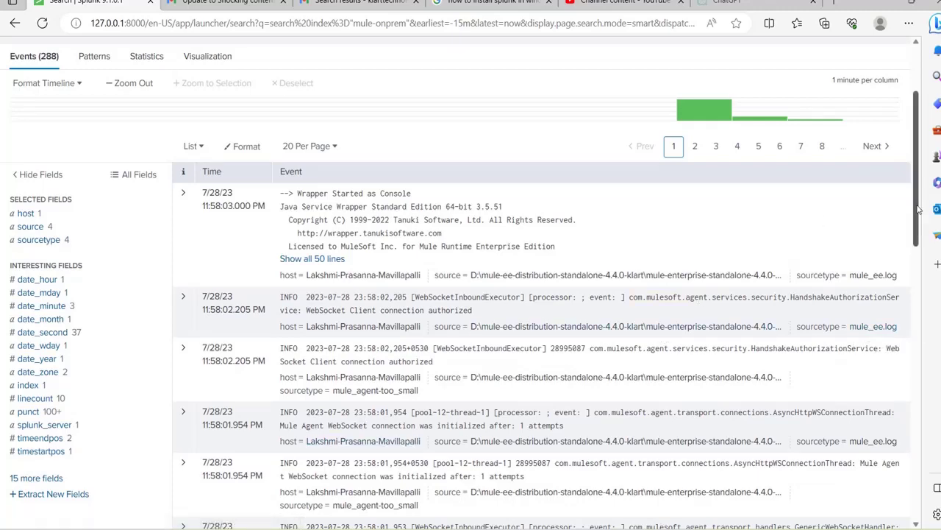
scroll(919, 206, down, 6)
scroll(605, 284, down, 4)
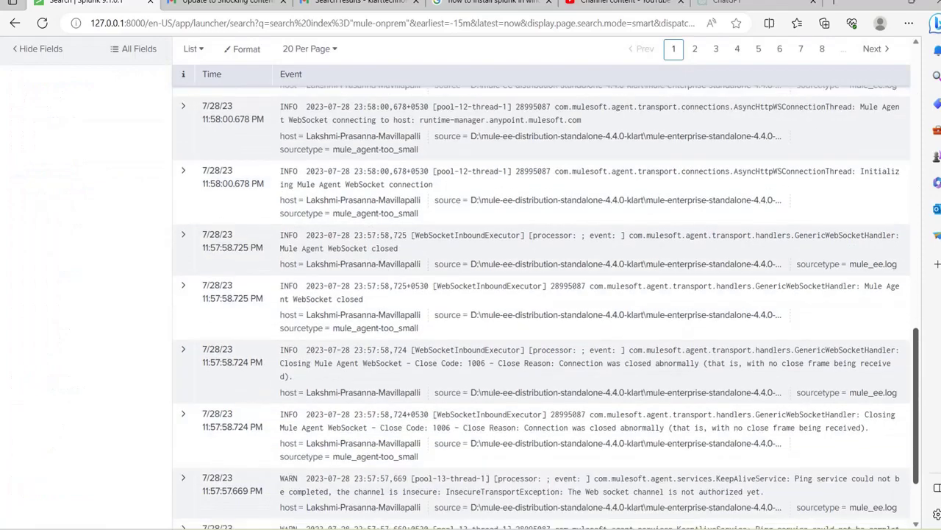
scroll(605, 283, up, 12)
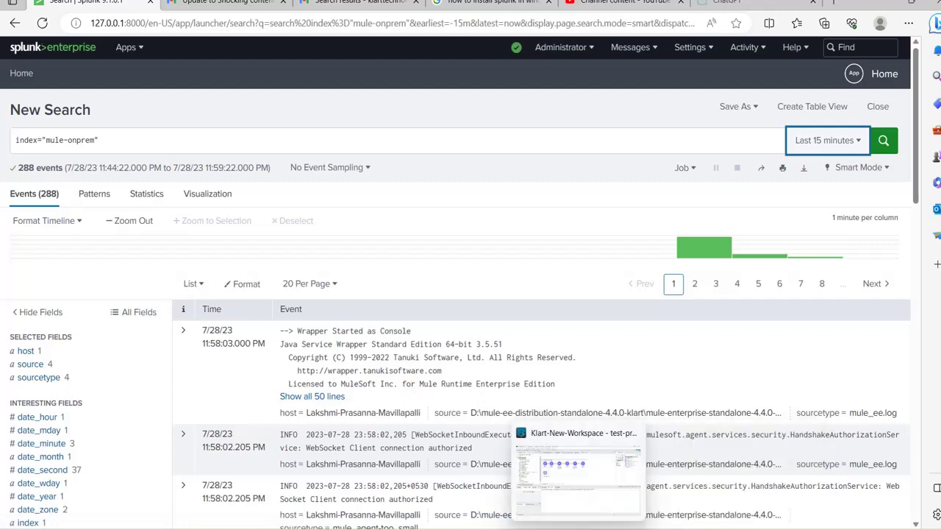
click(688, 478)
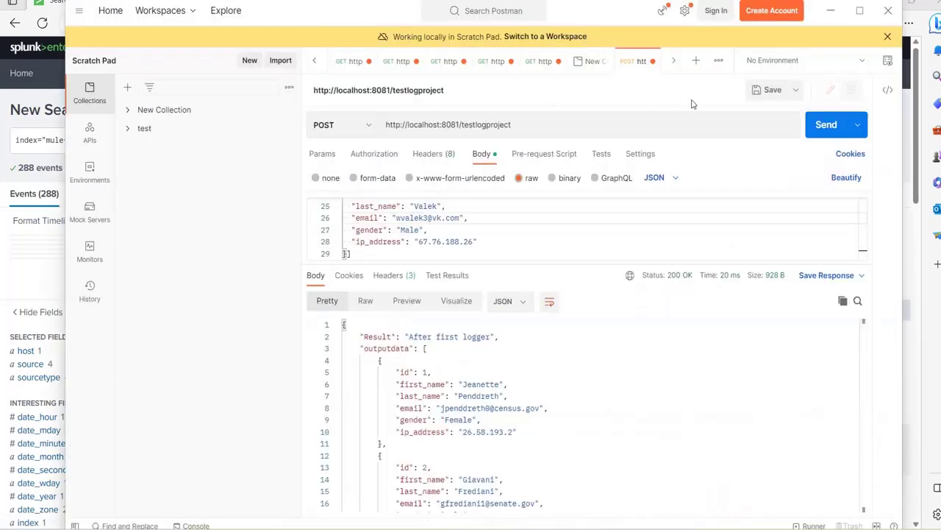
click(824, 126)
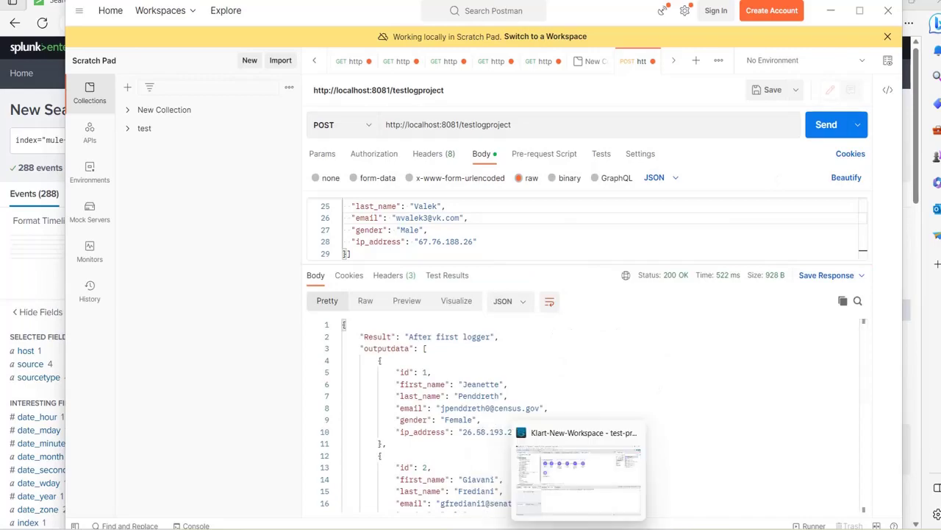
Switch back to Splunk in the browser and rerun the index="mule-onprem" search for the last 15 minutes
click(680, 511)
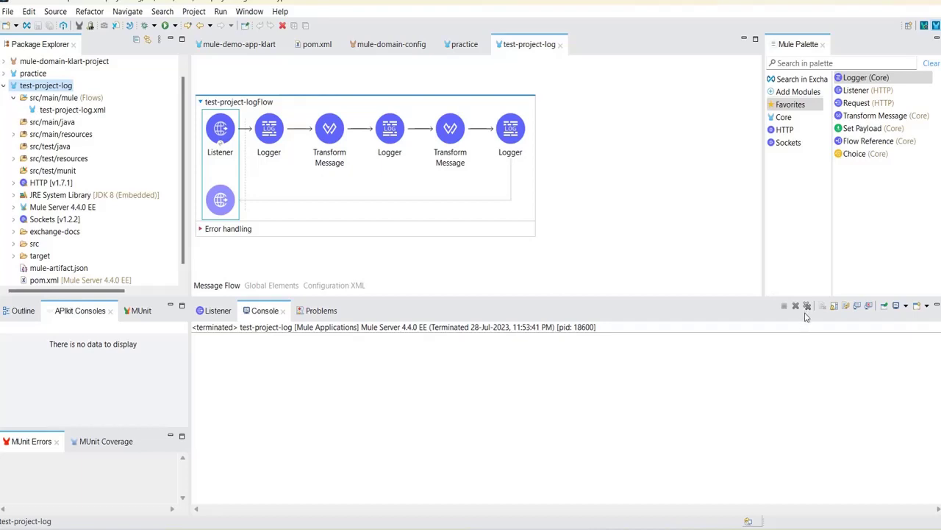
mouse_move(748, 522)
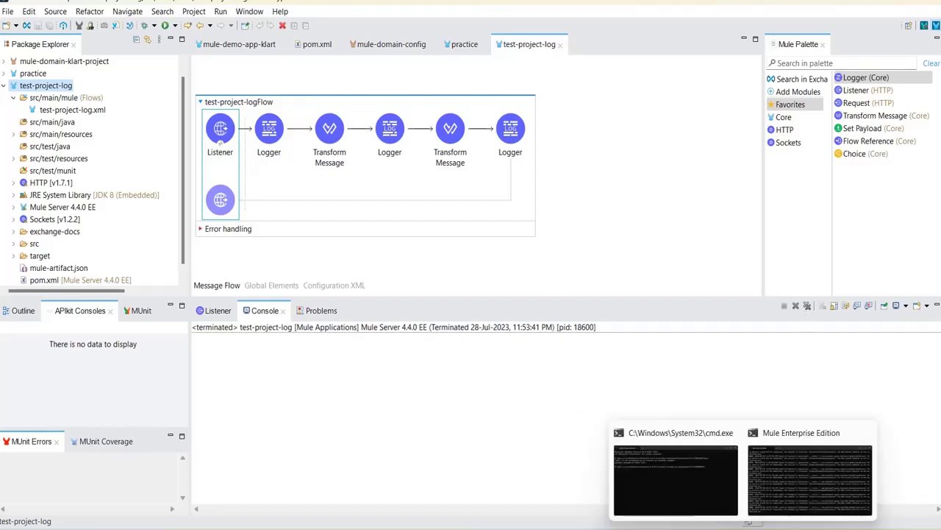
mouse_move(496, 522)
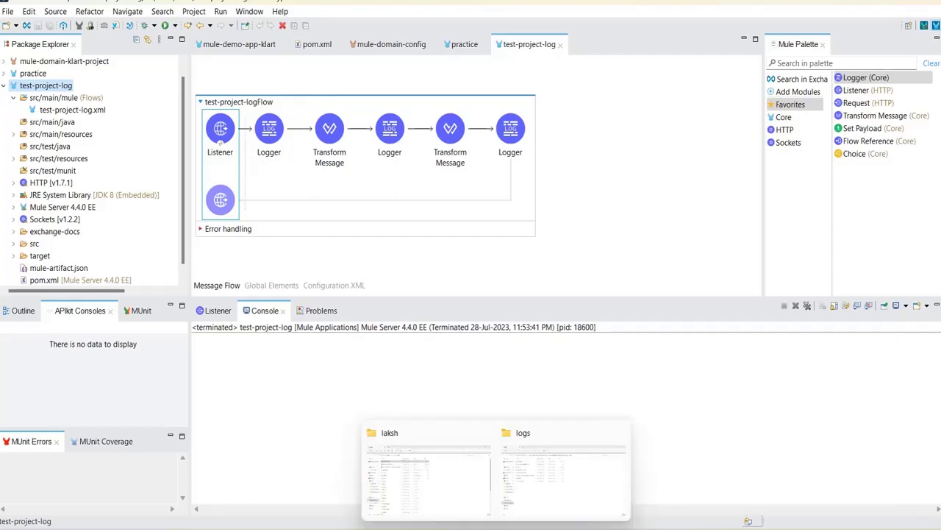
click(475, 523)
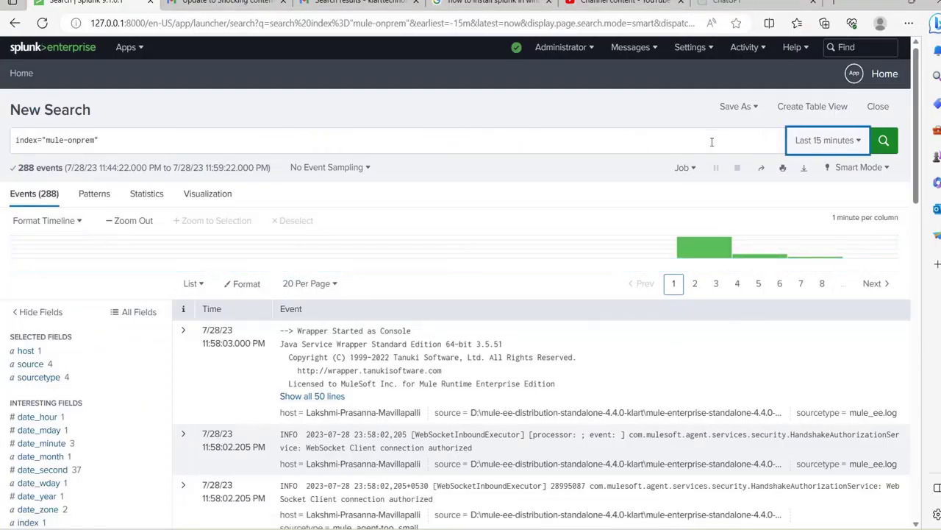
click(582, 137)
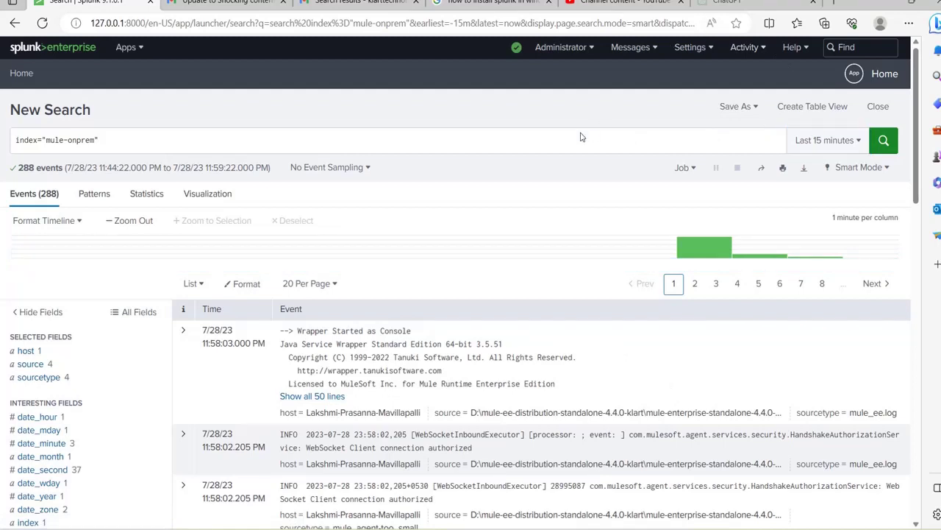
click(883, 140)
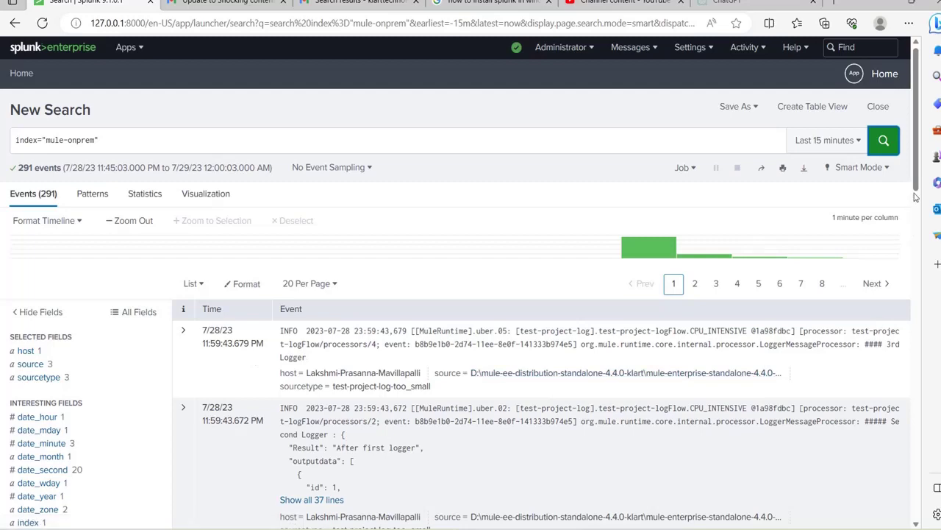
Examine the first, second and third logger events of test-project-log, and show all lines of the second logger event
scroll(892, 308, down, 2)
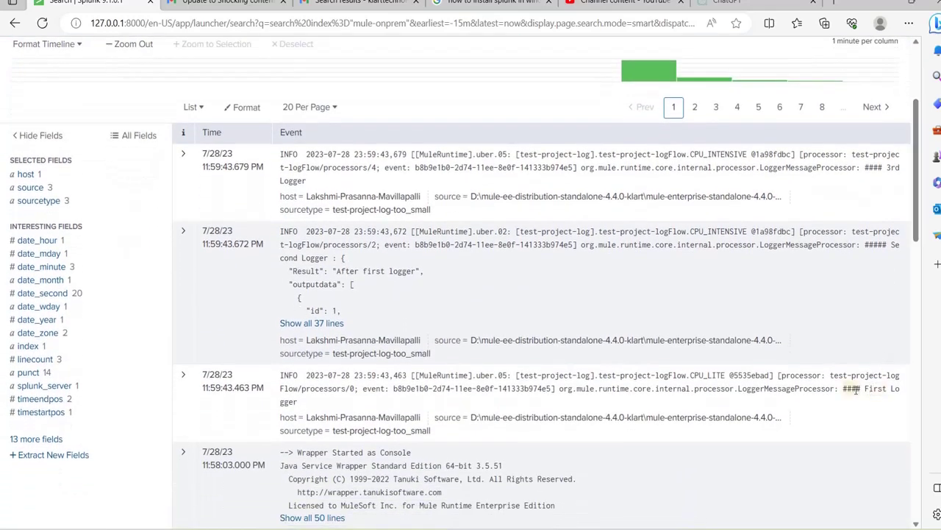
drag(843, 389, 909, 406)
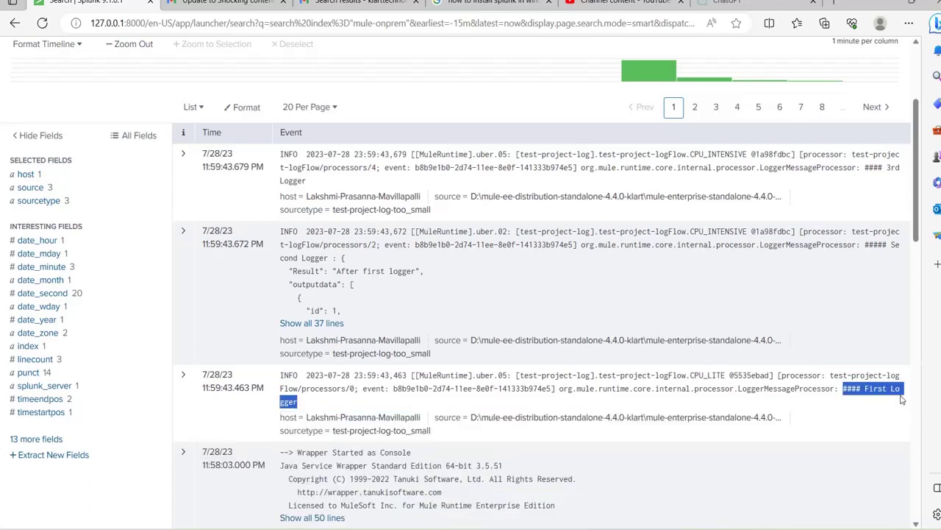
drag(865, 246, 882, 269)
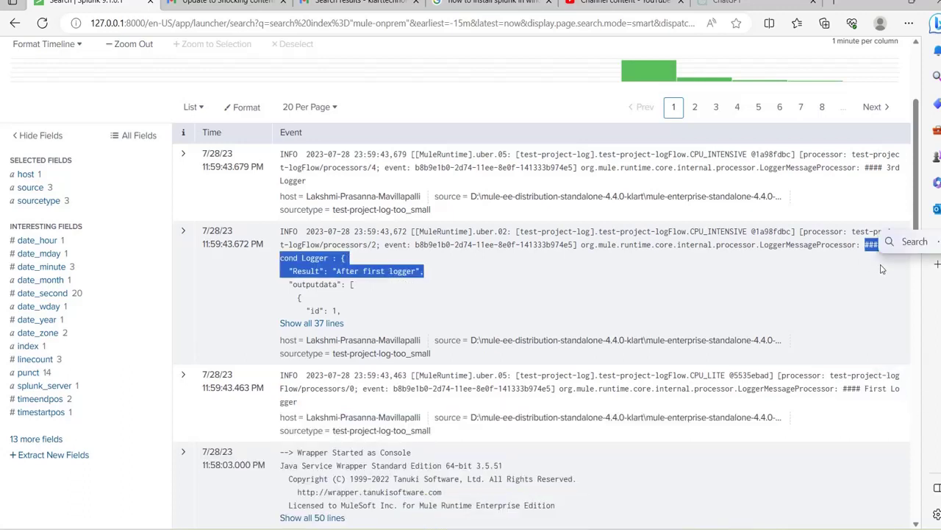
drag(866, 167, 890, 180)
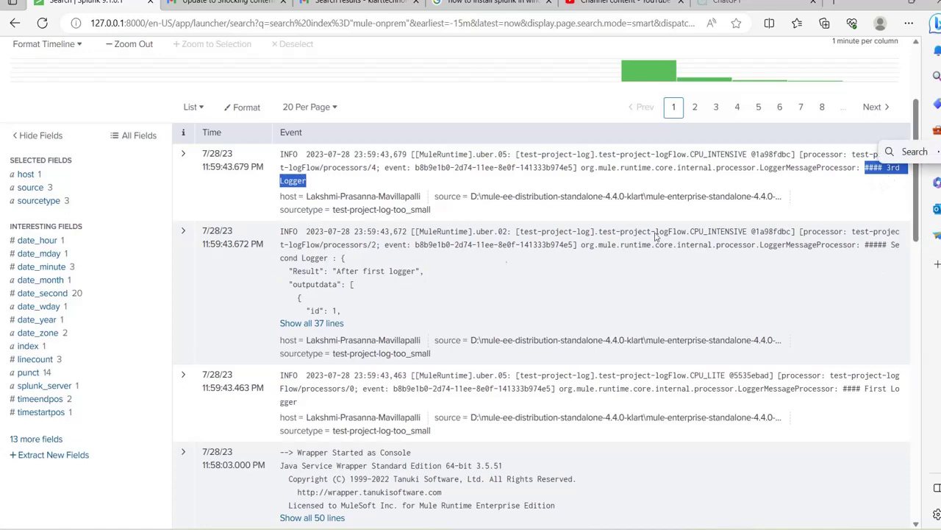
click(307, 325)
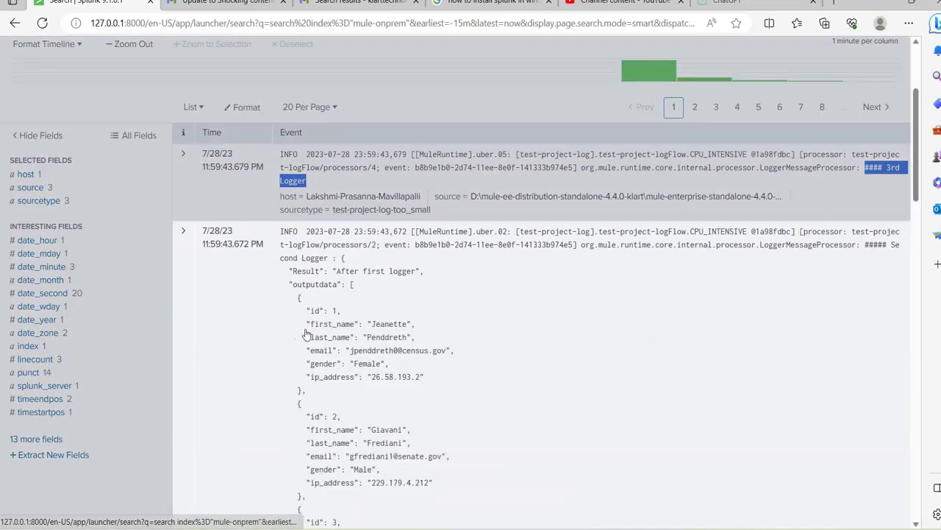
key(alt+Tab)
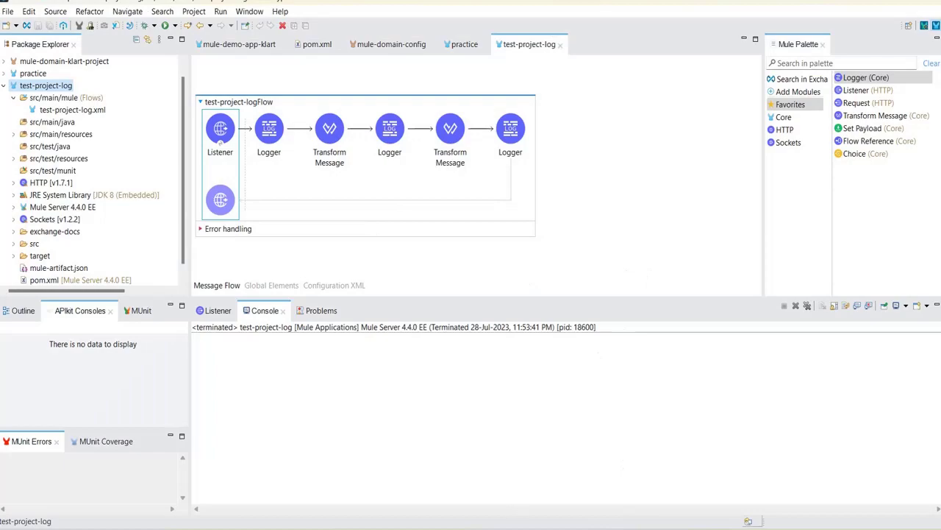
key(alt+Tab)
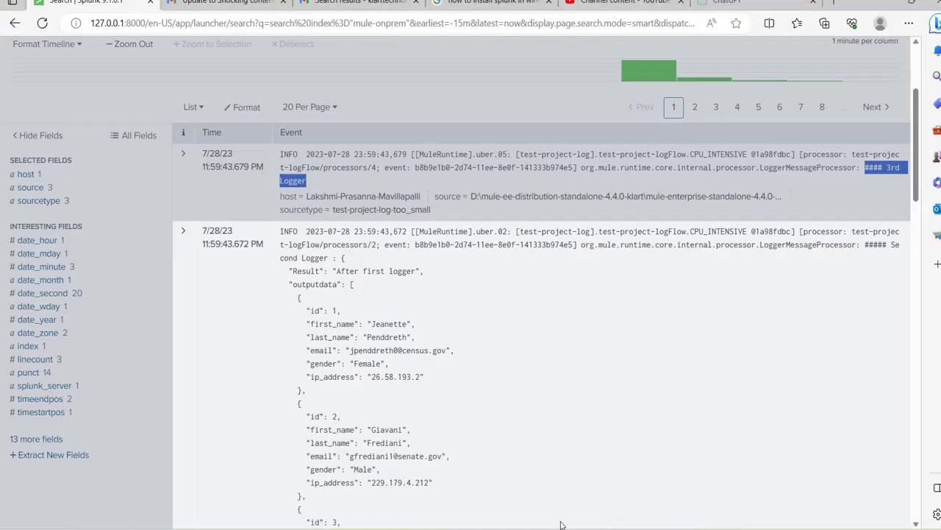
drag(915, 192, 937, 116)
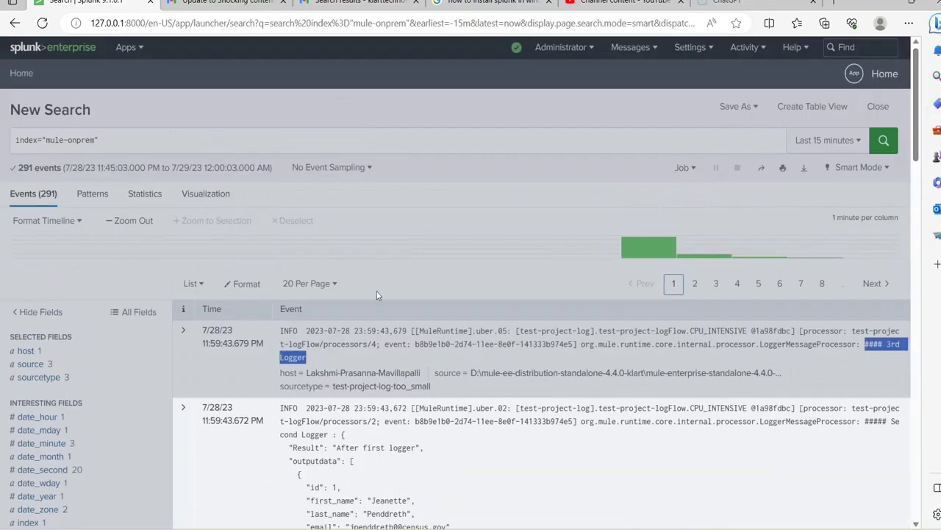
click(395, 230)
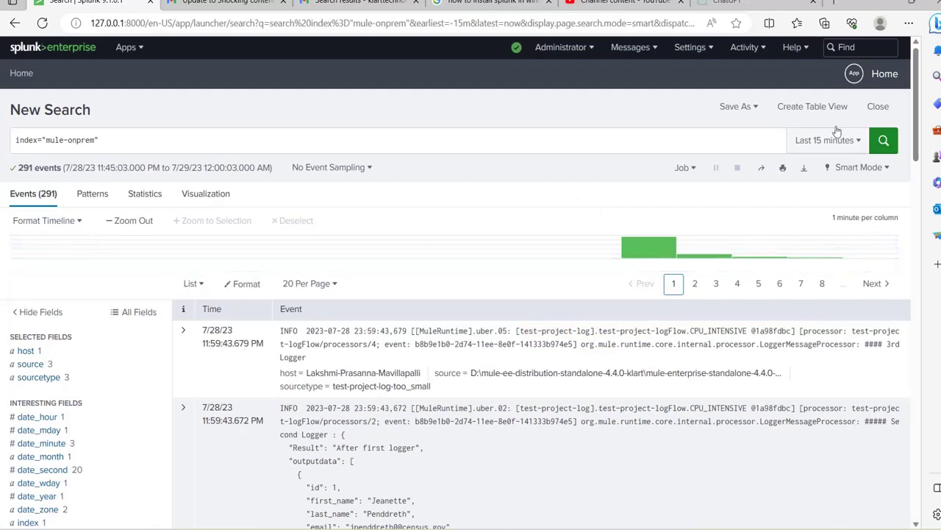
Open the Files & Directories data inputs and view the form for adding a new local file or directory
click(697, 52)
click(781, 103)
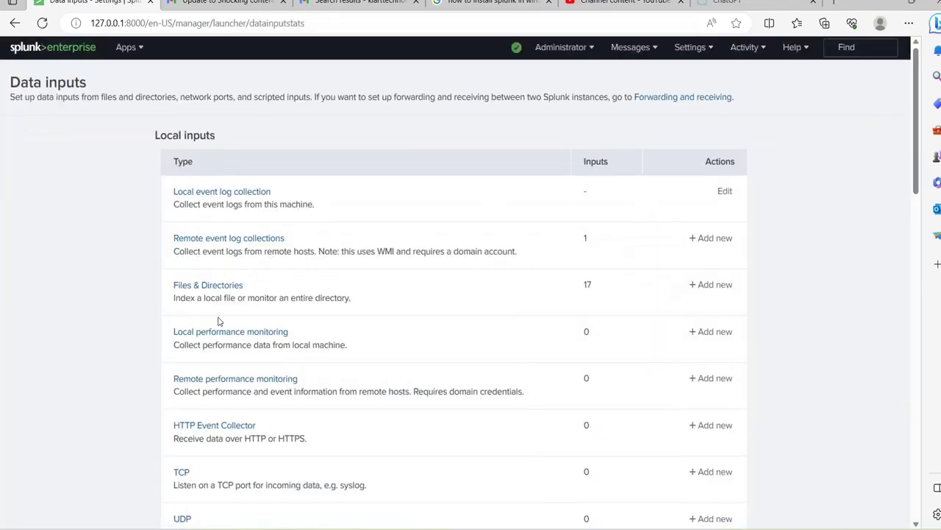
click(220, 287)
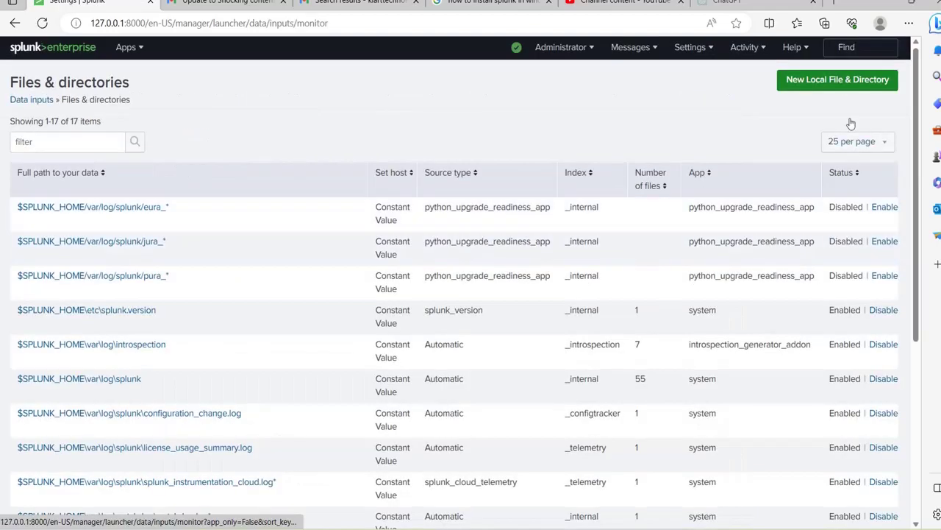
click(837, 80)
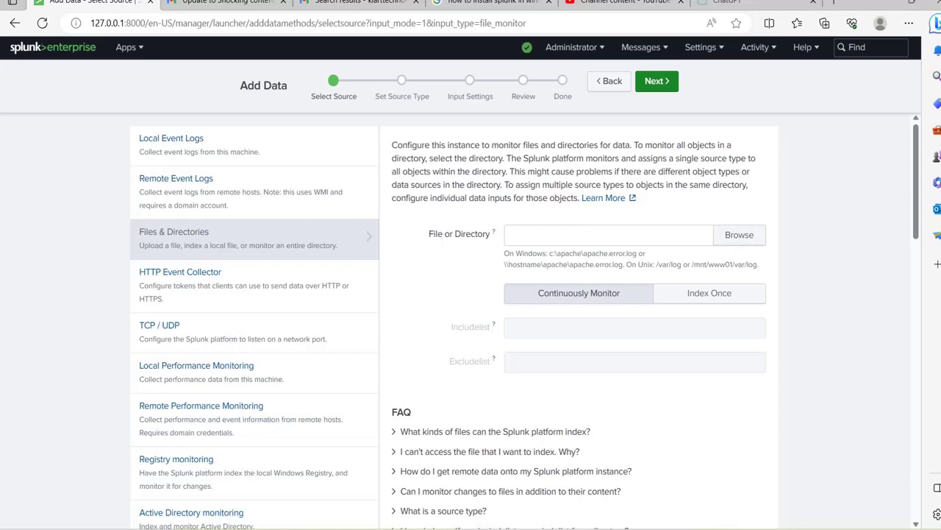
mouse_move(507, 488)
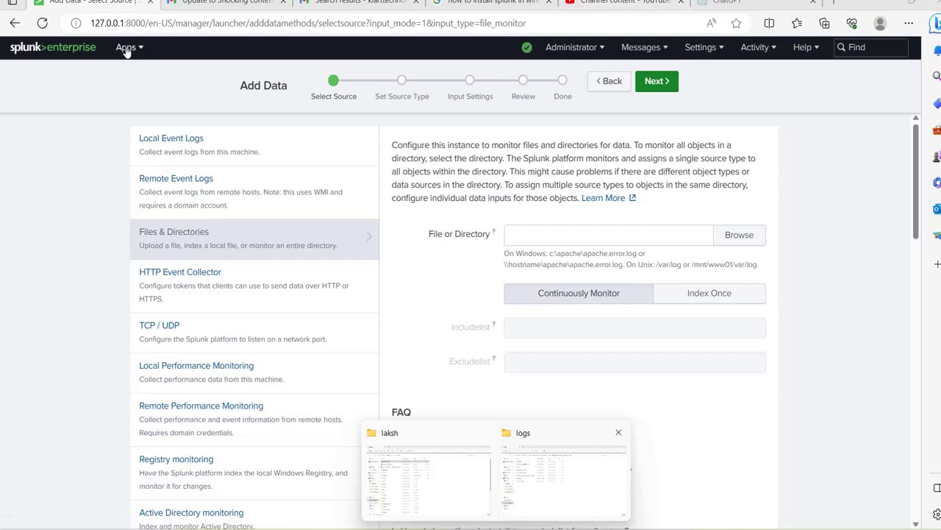
Leave the add-data form, go back to the mule-onprem search page and reload it
click(14, 24)
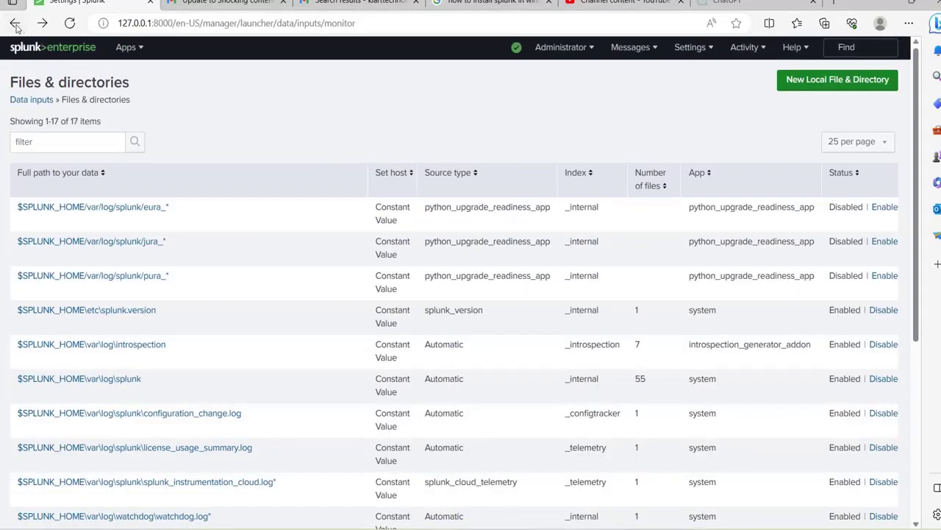
click(15, 24)
click(14, 24)
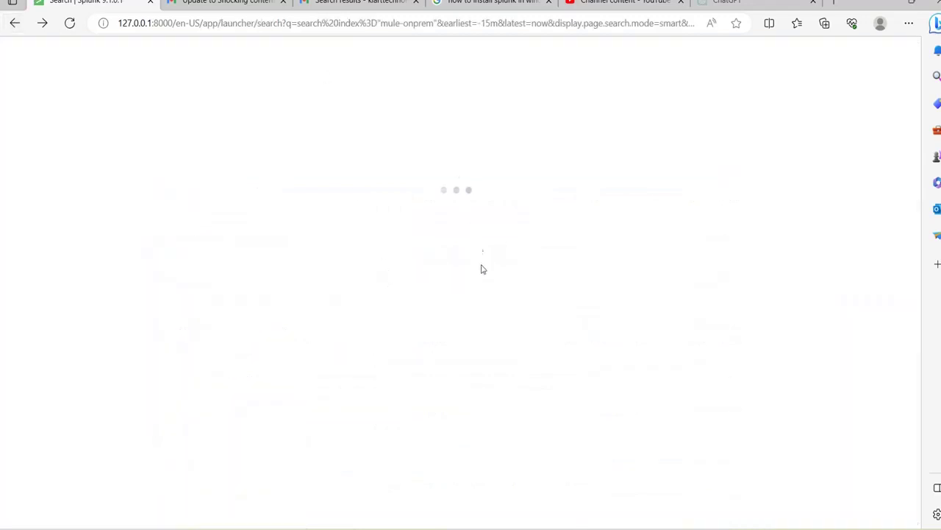
mouse_move(578, 526)
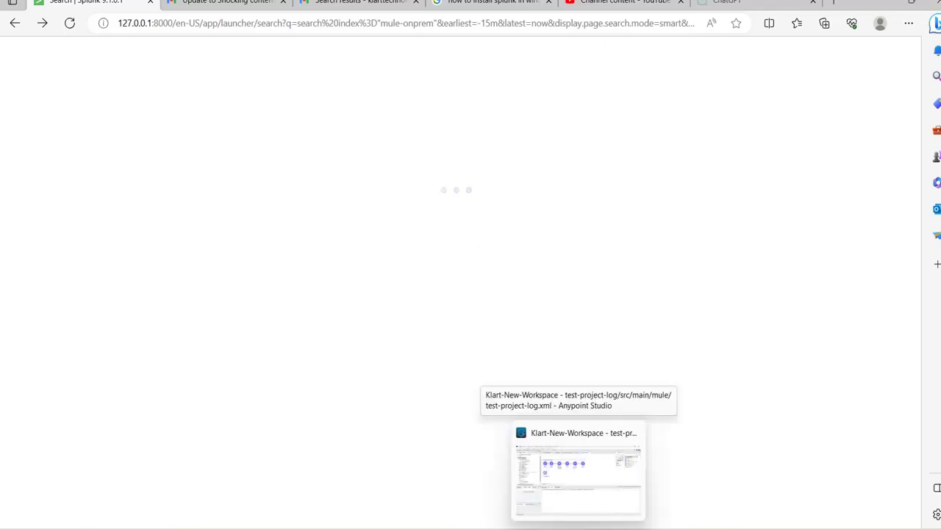
click(578, 470)
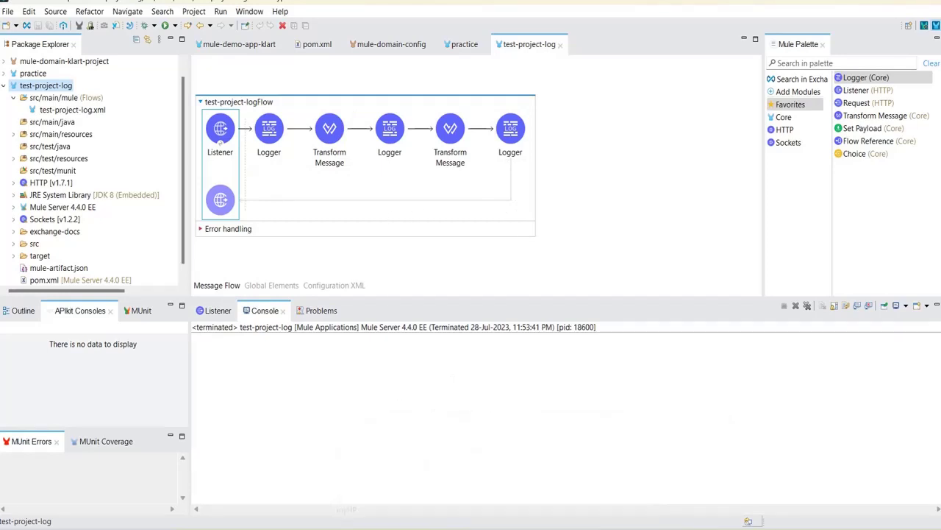
key(alt+Tab)
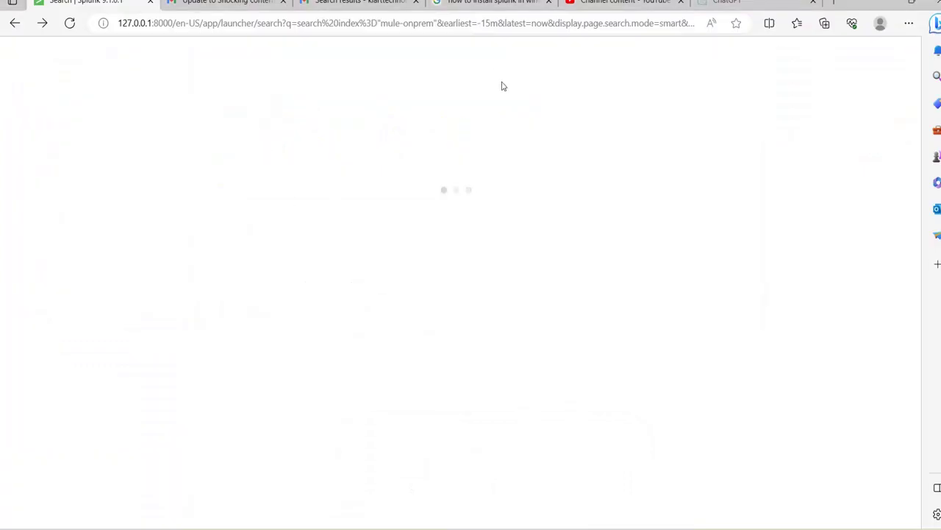
click(609, 29)
key(Return)
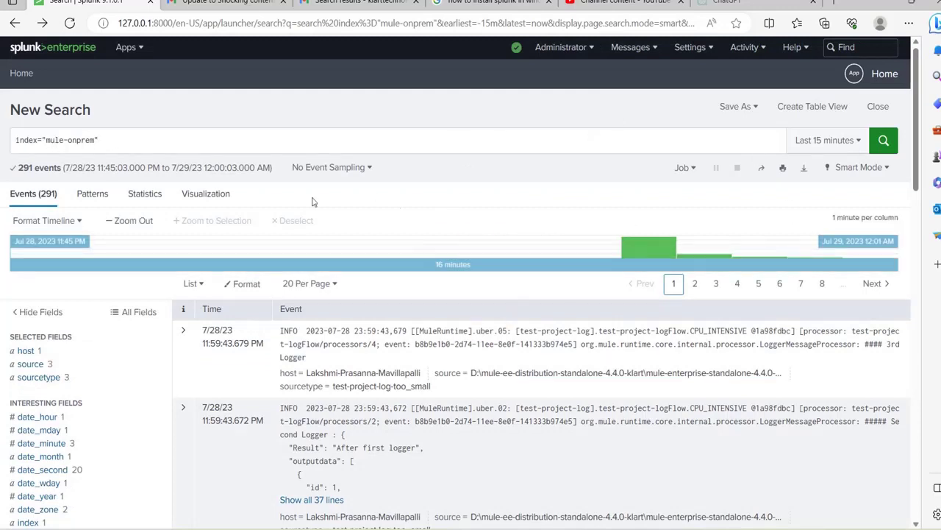
Change the search query to index="mulelocal" and run it for the last 15 minutes
drag(94, 140, 60, 140)
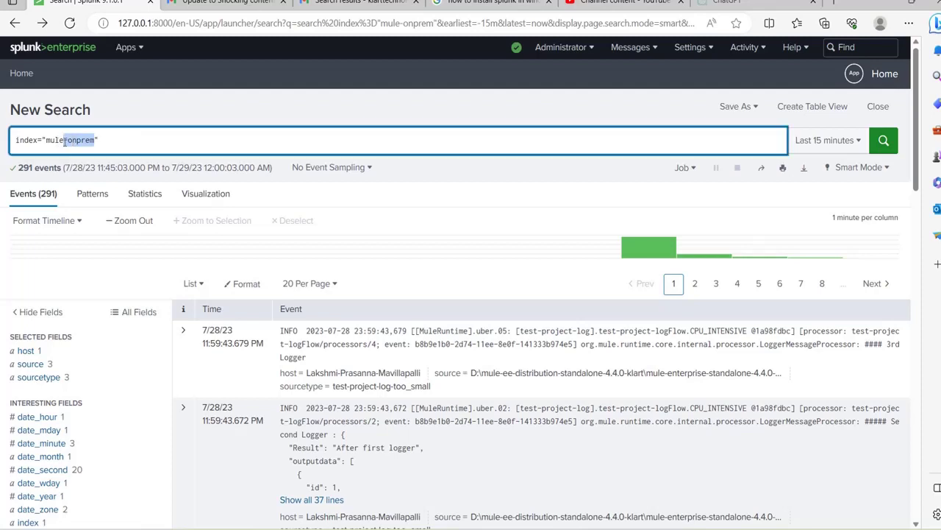
text(elocal)
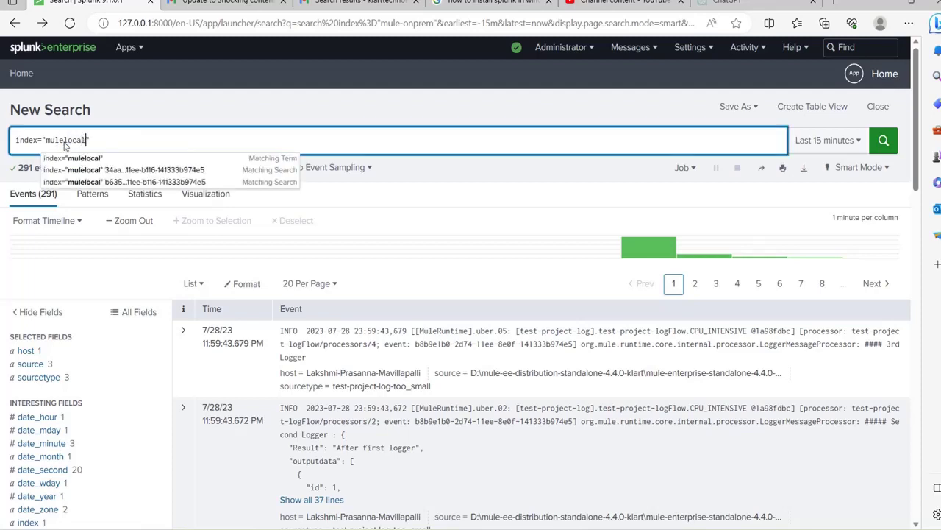
click(885, 140)
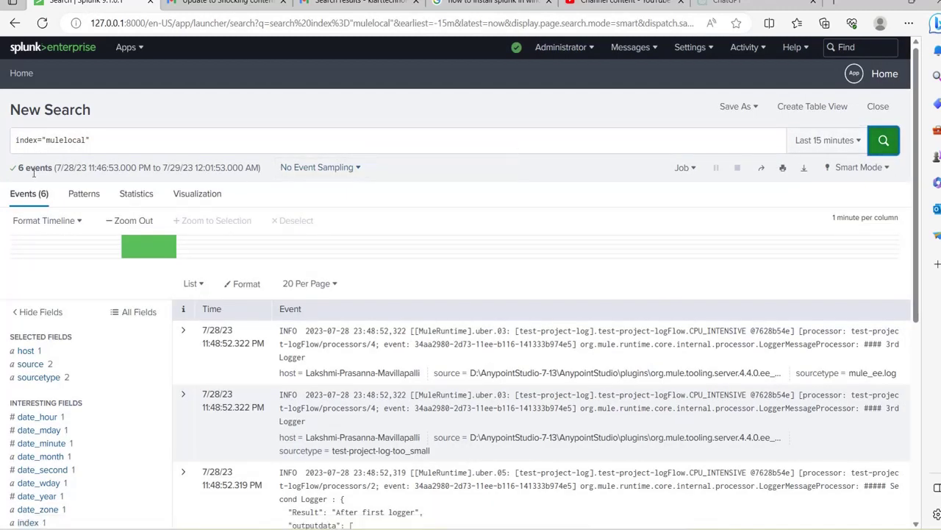
Set the search query back to index="mule-onprem", run it and look through the listed events
double_click(65, 141)
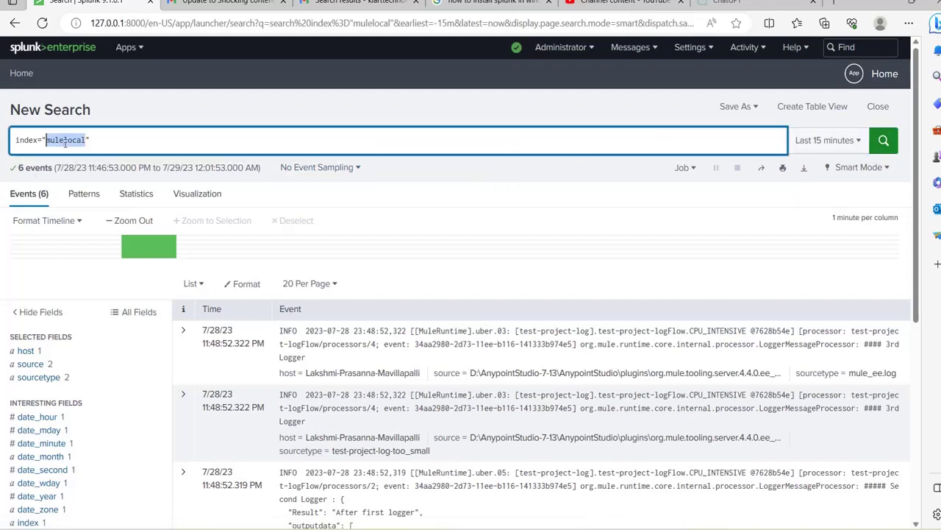
text(mule-)
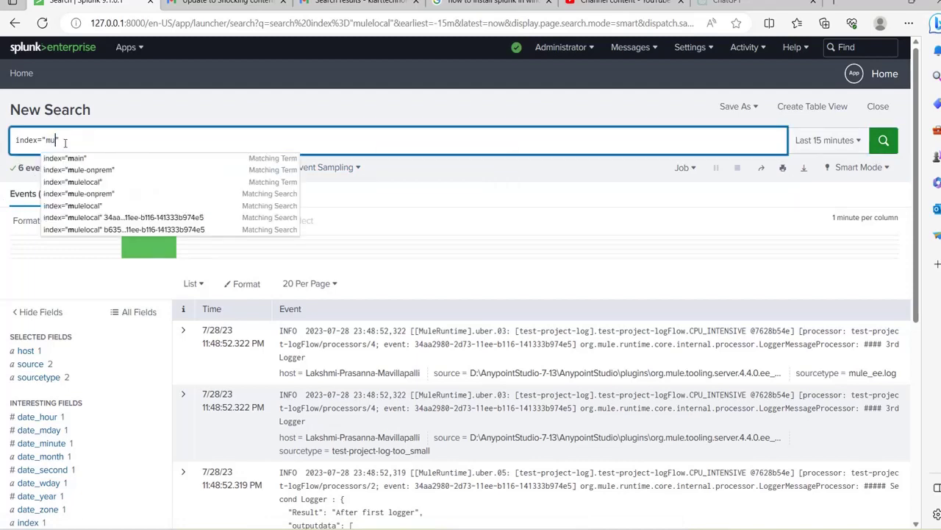
text(onprem)
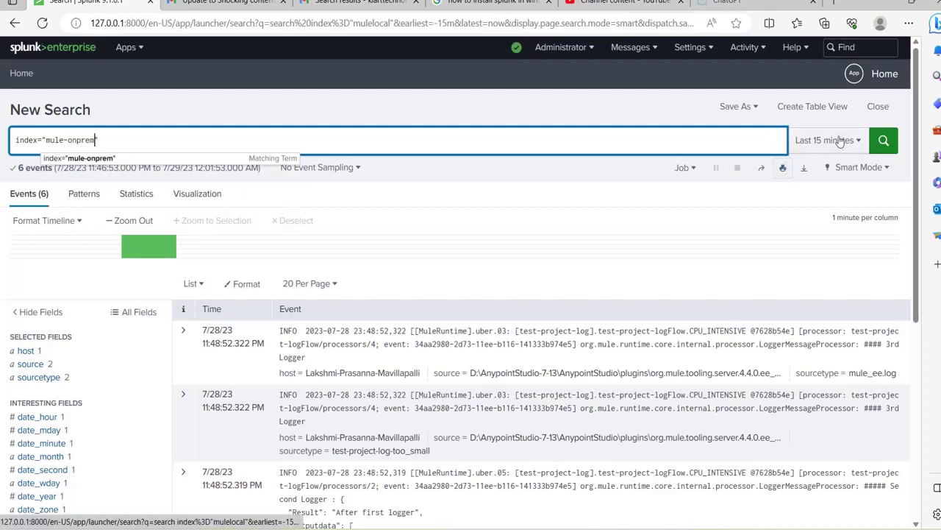
click(883, 140)
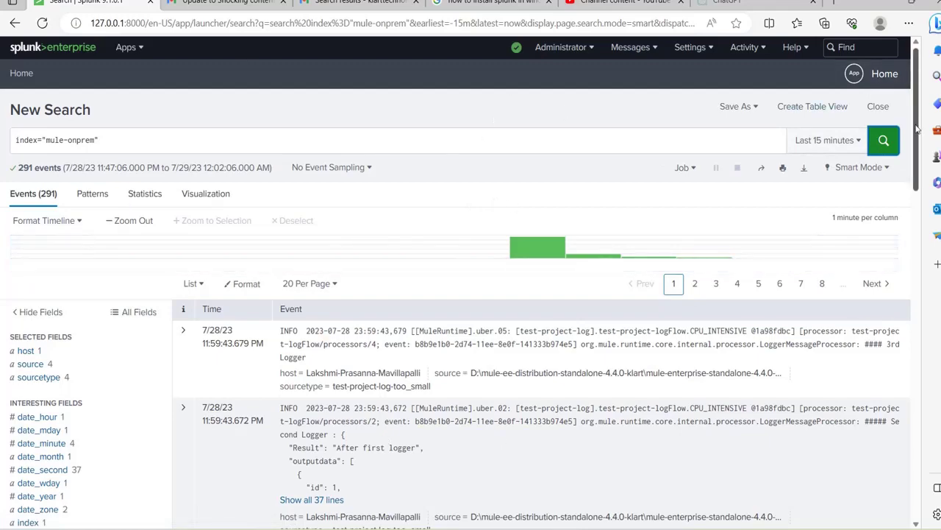
scroll(917, 129, down, 3)
scroll(917, 129, up, 3)
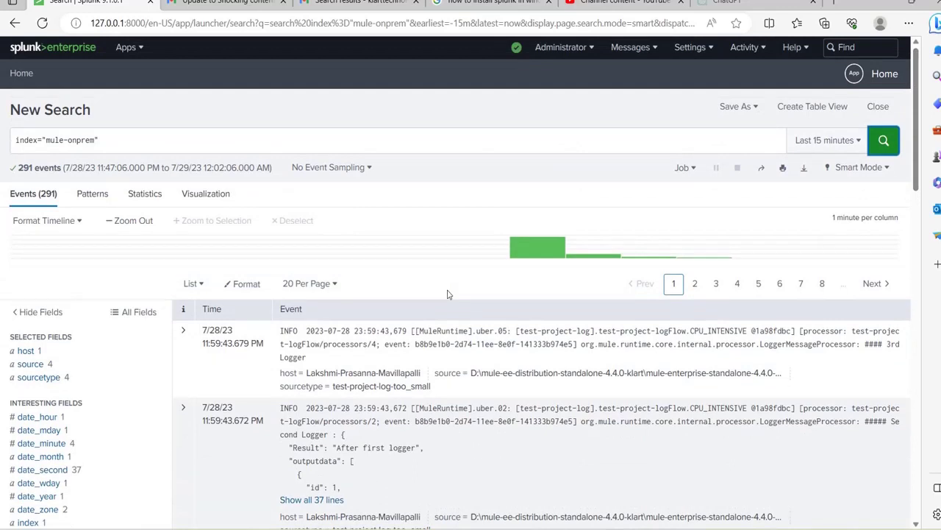
click(332, 93)
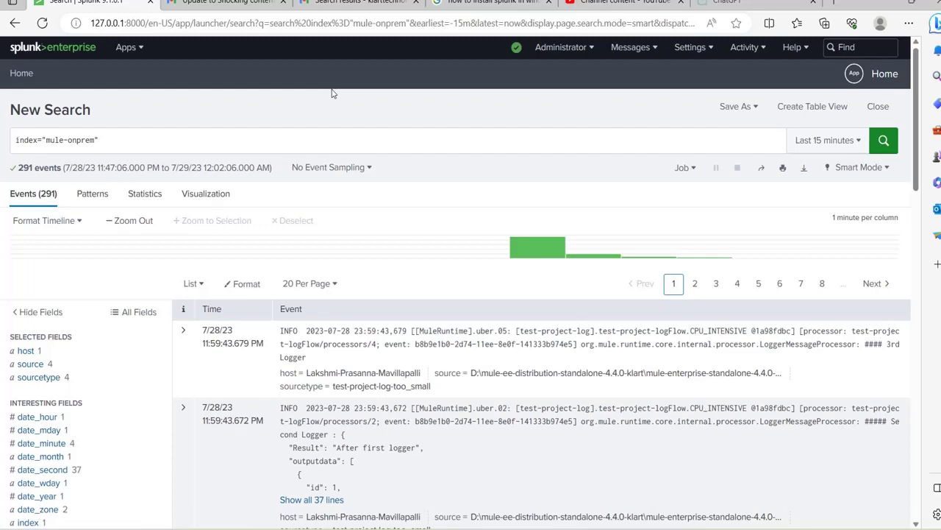